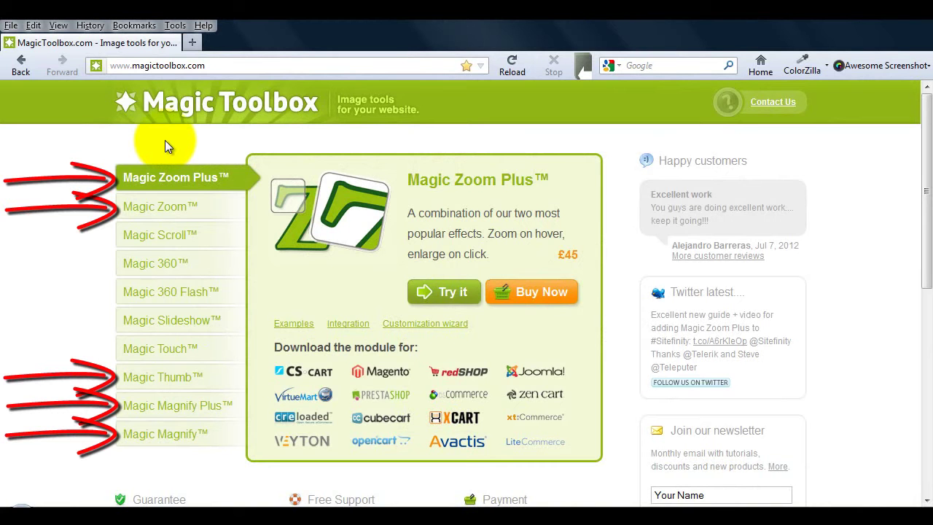
# Open the Magic Zoom Plus page and preview the shoe image's hover zoom and full-screen enlargement
pyautogui.click(183, 183)
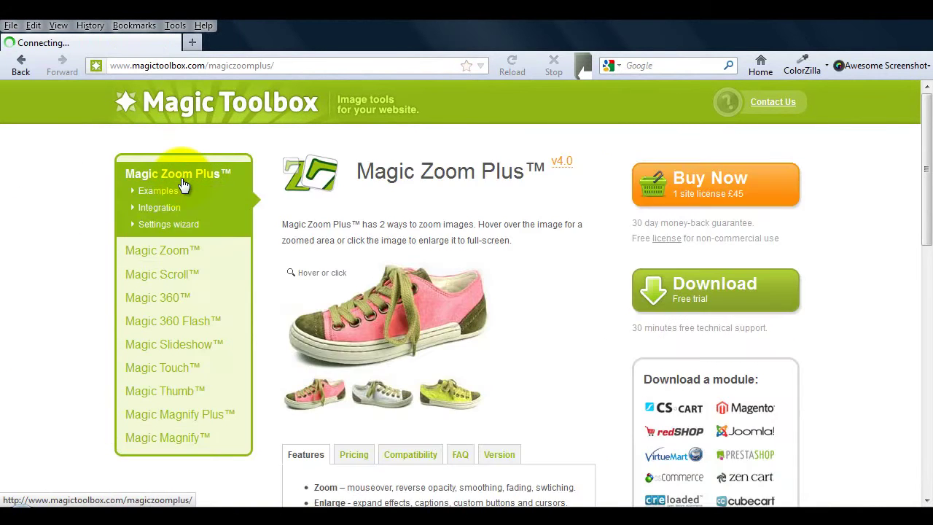
pyautogui.moveTo(408, 313)
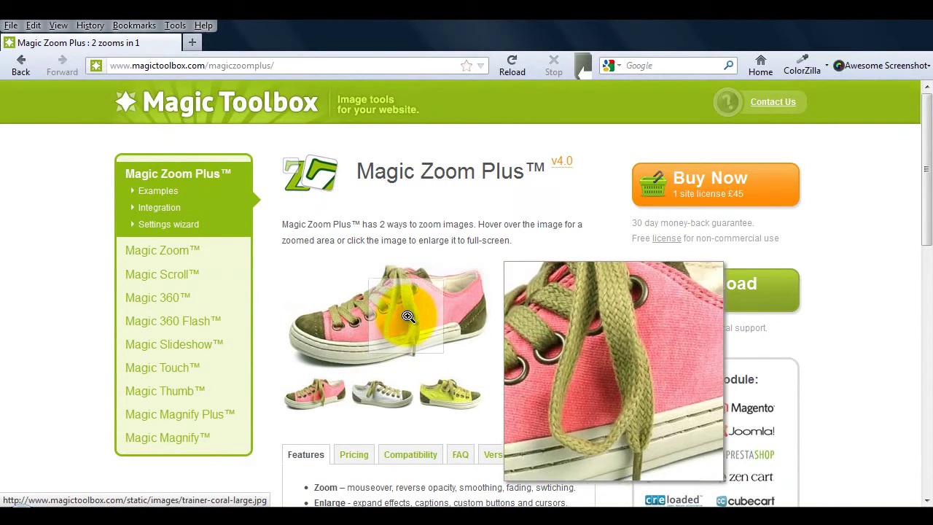
pyautogui.click(408, 314)
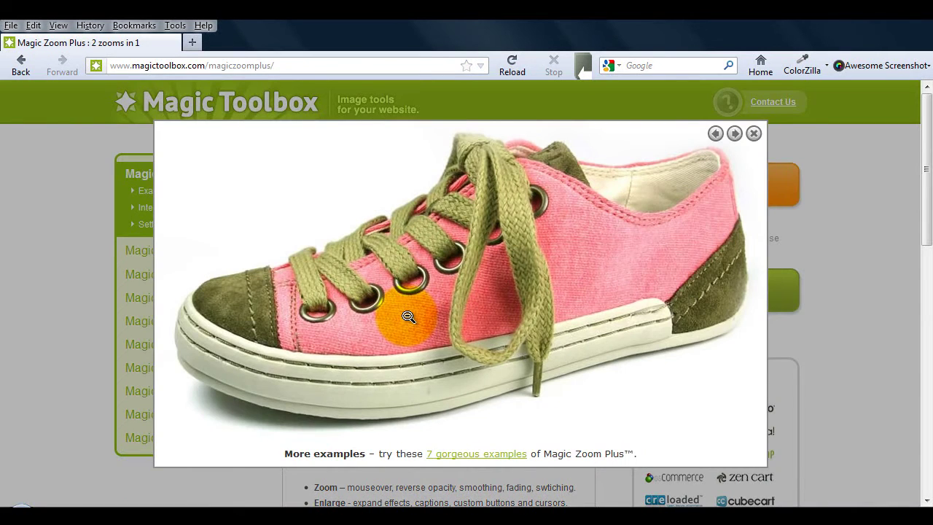
pyautogui.click(395, 326)
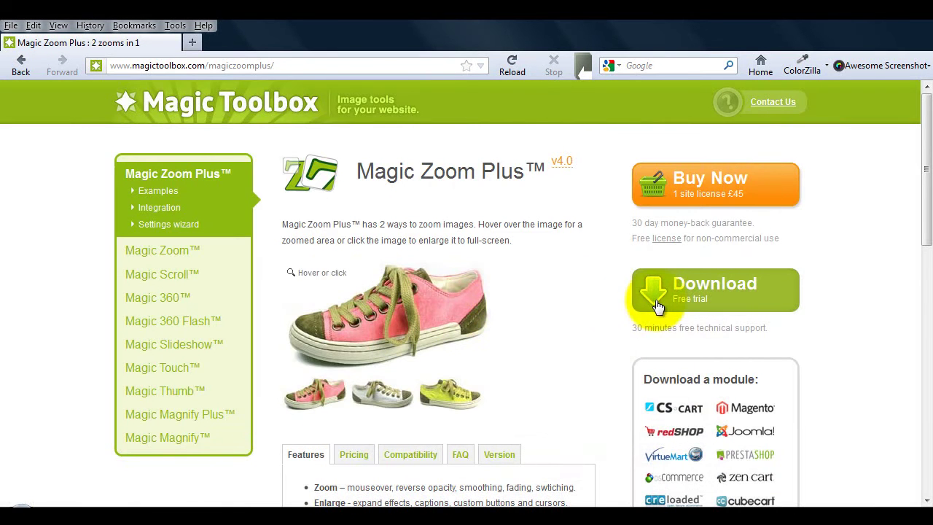
# Download and save the Magic Zoom Plus free trial zip
pyautogui.click(648, 305)
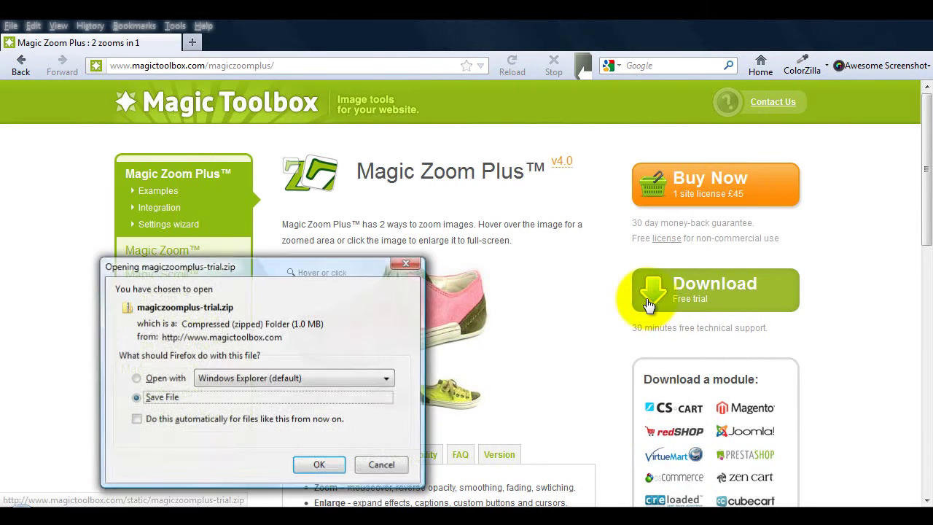
pyautogui.click(324, 463)
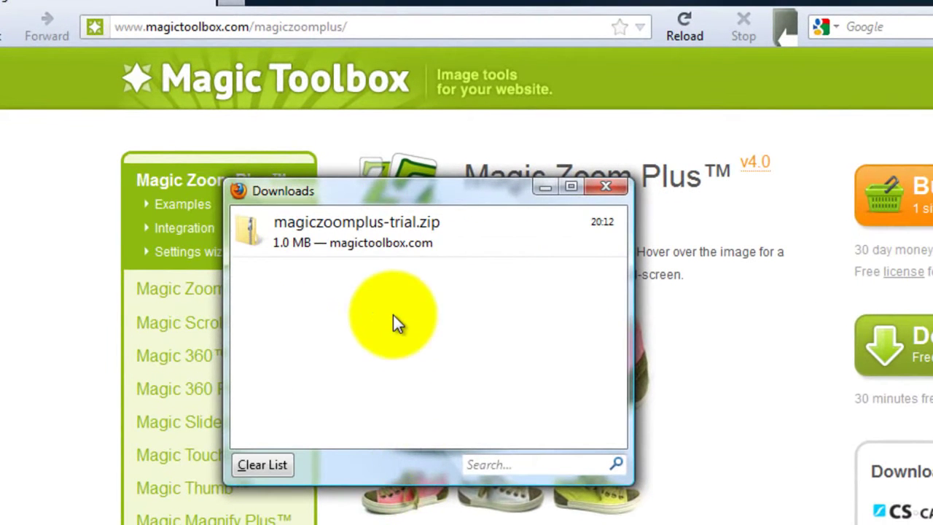
pyautogui.click(353, 210)
# Extract magiczoomplus-trial.zip into a magiczoomplus-trial folder in Downloads
pyautogui.rightClick(454, 231)
pyautogui.click(516, 269)
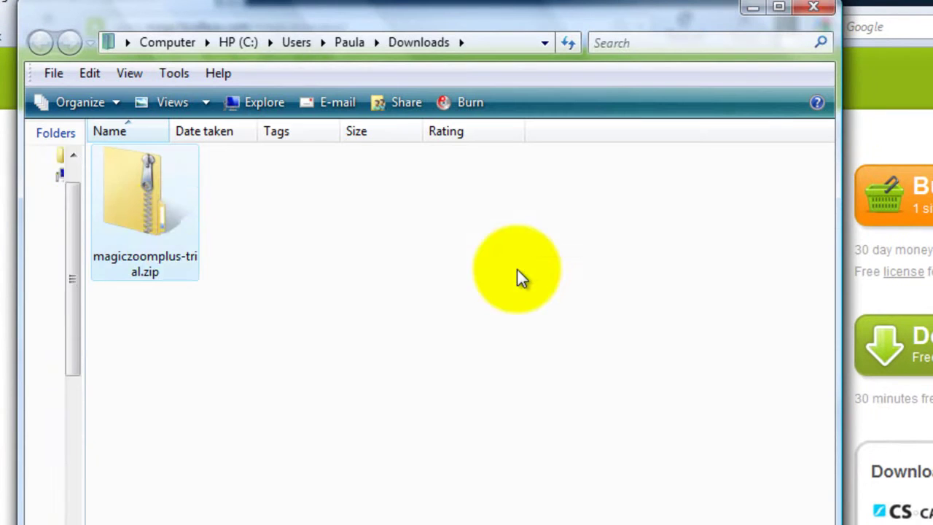
pyautogui.rightClick(161, 222)
pyautogui.click(245, 271)
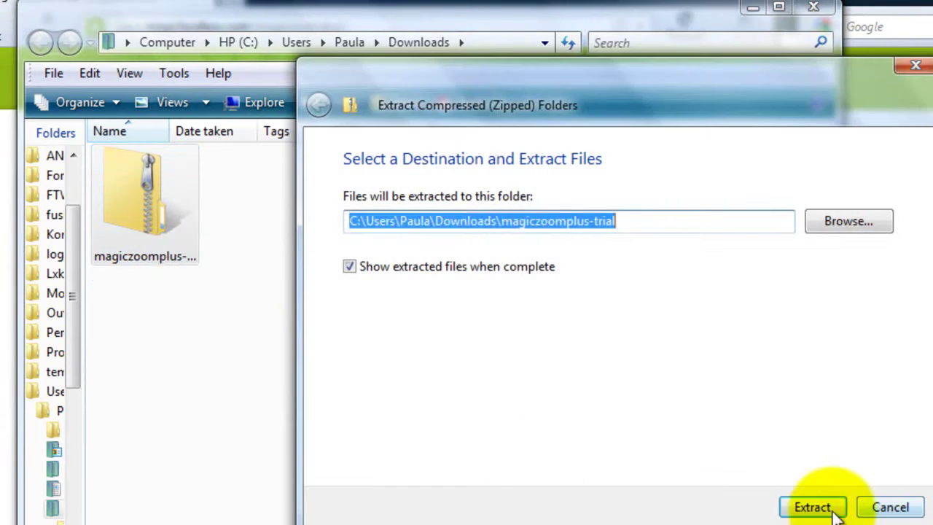
pyautogui.click(814, 507)
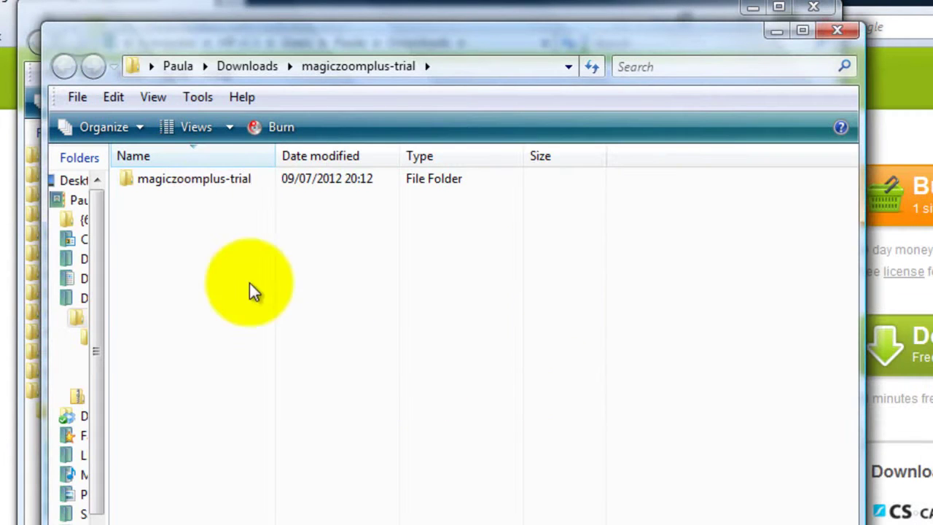
# Open magiczoomplus-trial > magiczoomplus and look over magiczoomplus.js and magiczoomplus.css
pyautogui.doubleClick(223, 179)
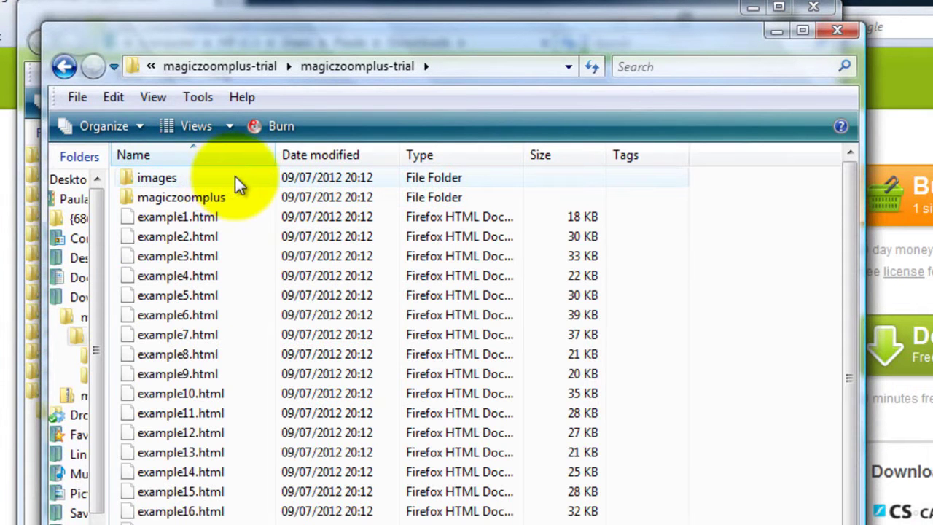
pyautogui.doubleClick(229, 198)
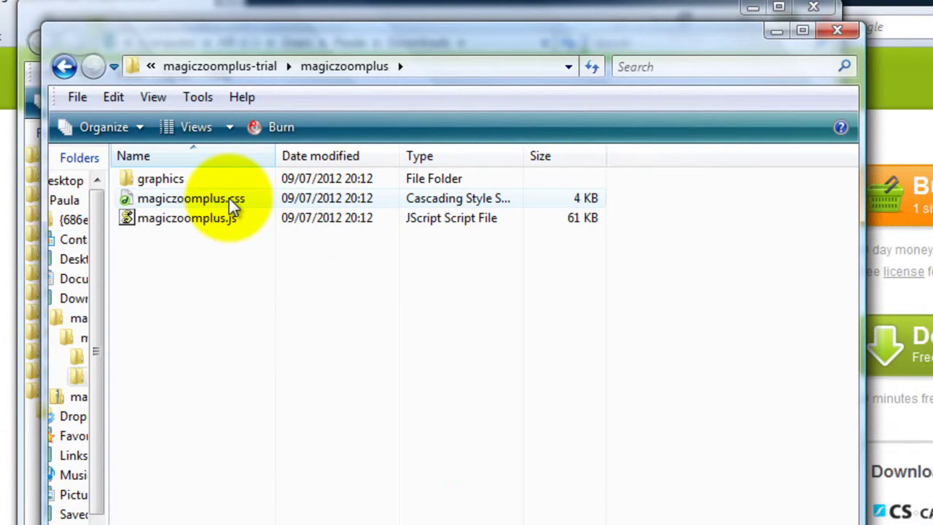
pyautogui.click(218, 216)
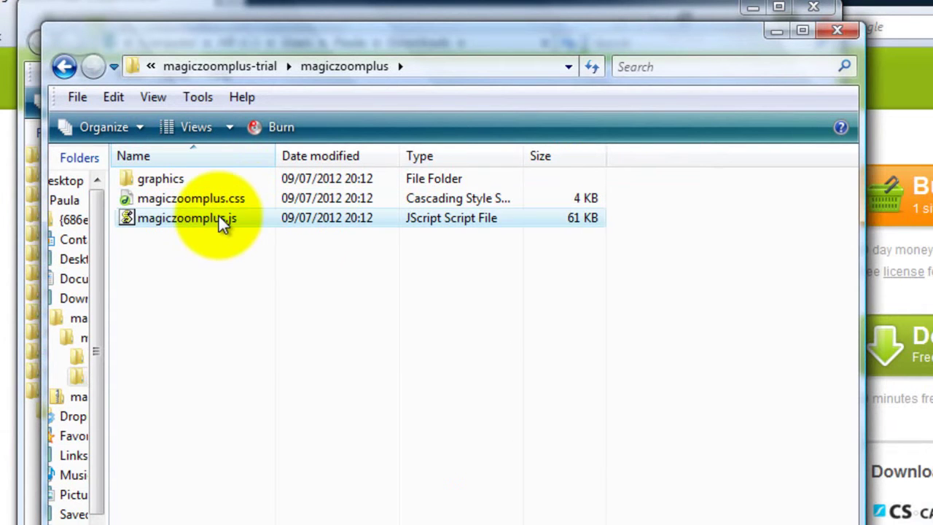
pyautogui.click(244, 197)
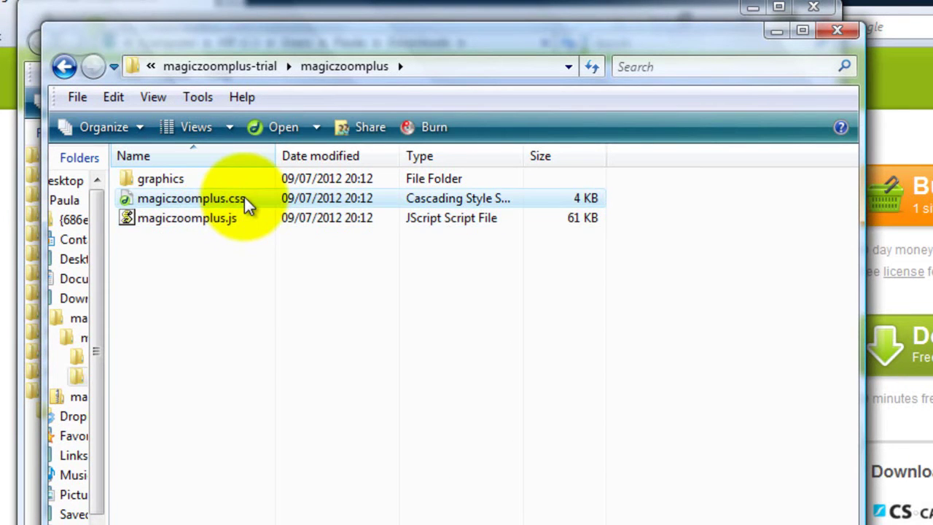
# Review the graphics folder images buttons1.png, hint.gif and loader.gif, then return to magiczoomplus
pyautogui.click(160, 178)
pyautogui.doubleClick(160, 179)
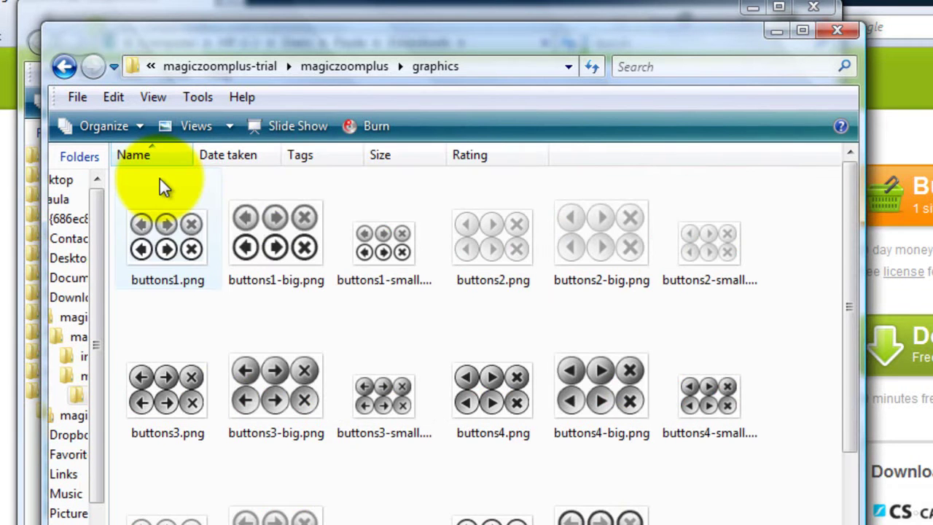
pyautogui.click(166, 247)
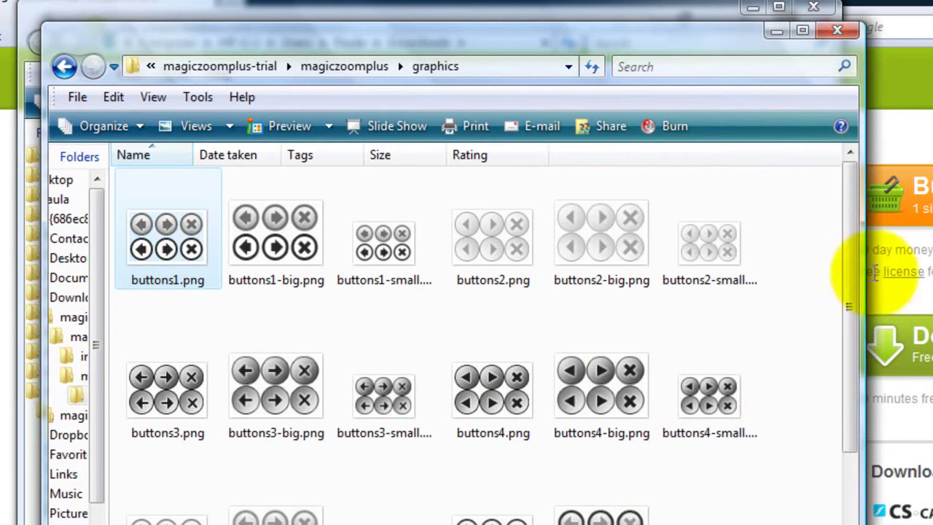
pyautogui.moveTo(853, 267); pyautogui.dragTo(854, 475)
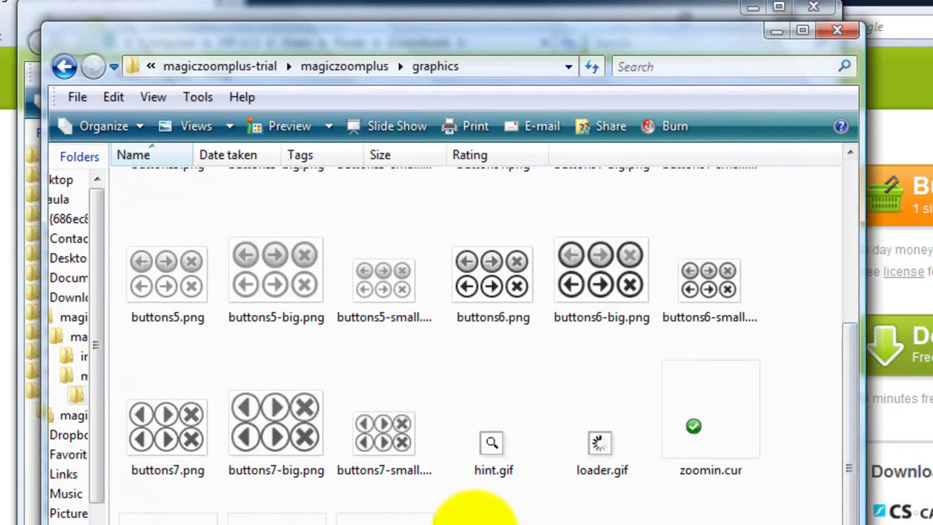
pyautogui.click(489, 448)
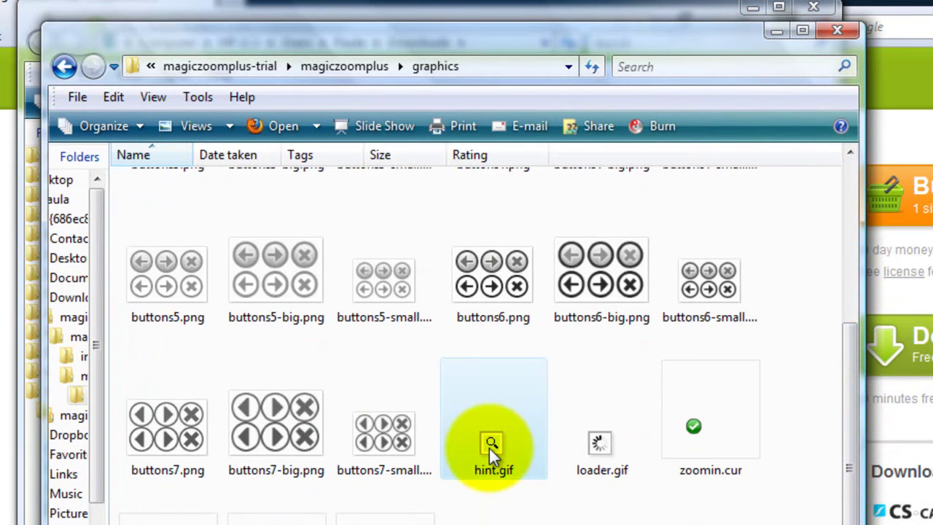
pyautogui.click(605, 448)
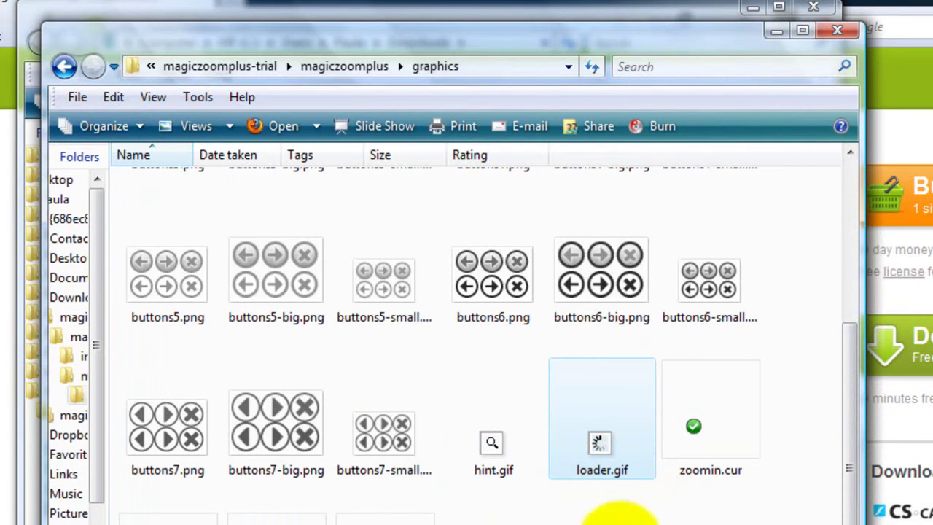
pyautogui.click(64, 66)
pyautogui.rightClick(202, 201)
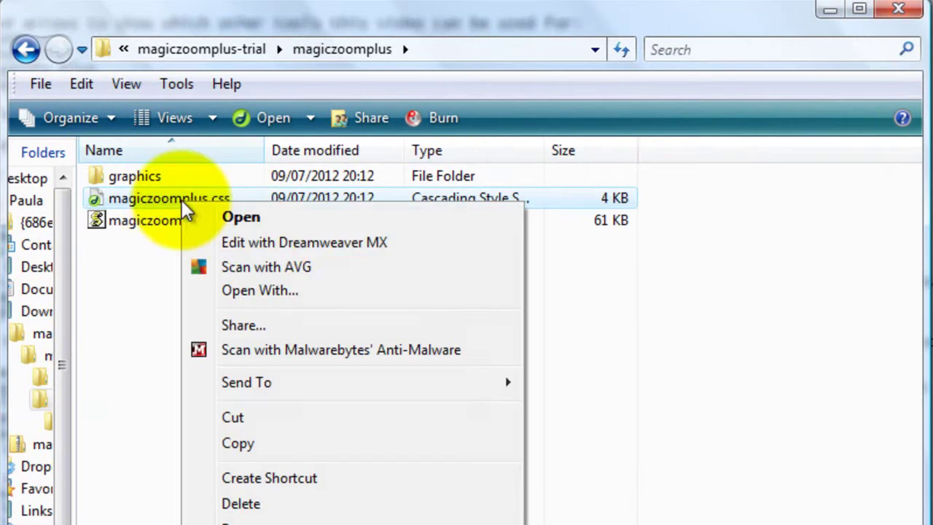
# In Dreamweaver MX, delete graphics/ from the zoomin.cur, hint.gif and line 71 image paths
pyautogui.click(267, 244)
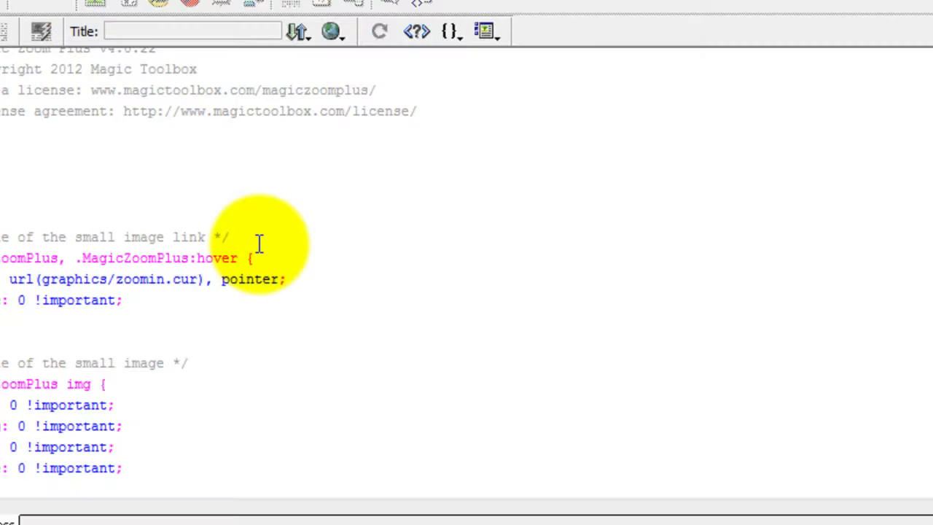
pyautogui.click(174, 209)
pyautogui.doubleClick(189, 429)
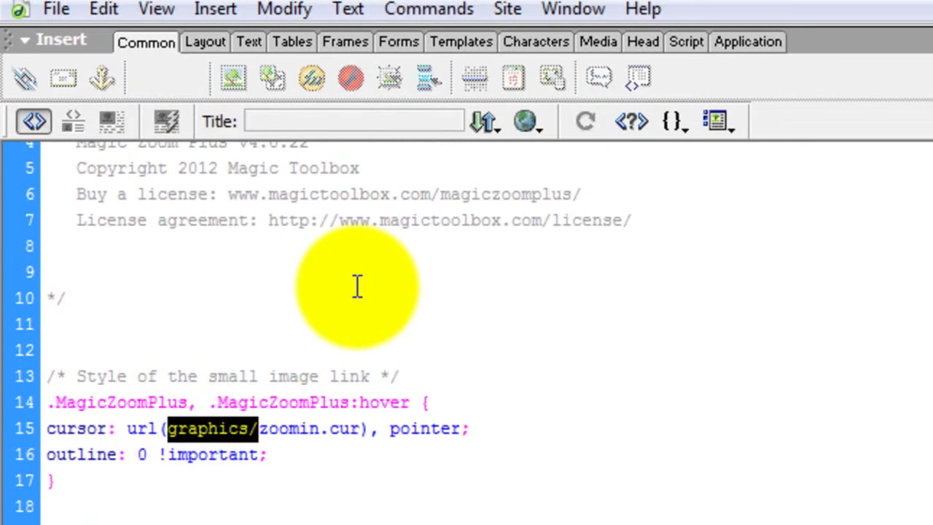
pyautogui.press('Delete')
pyautogui.scroll(-7, 357, 286)
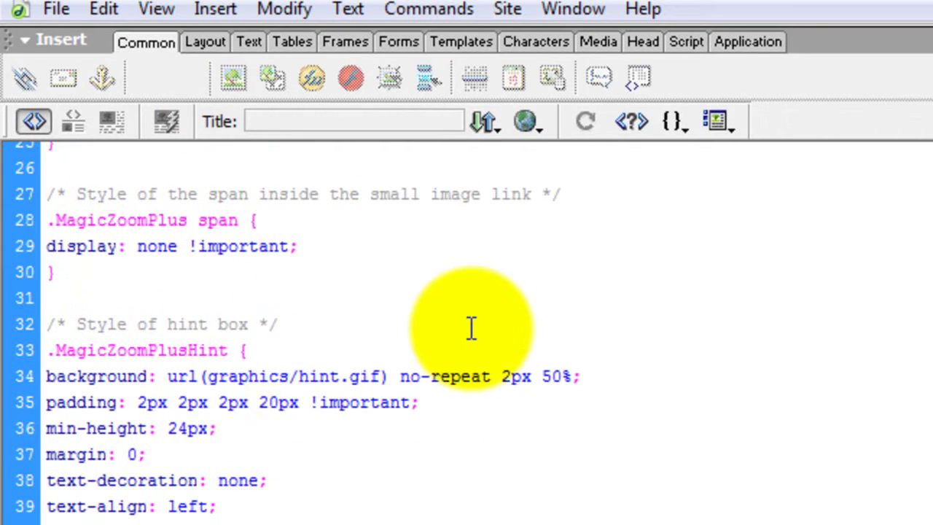
pyautogui.moveTo(298, 376); pyautogui.dragTo(208, 376)
pyautogui.press('Delete')
pyautogui.scroll(-13, 298, 410)
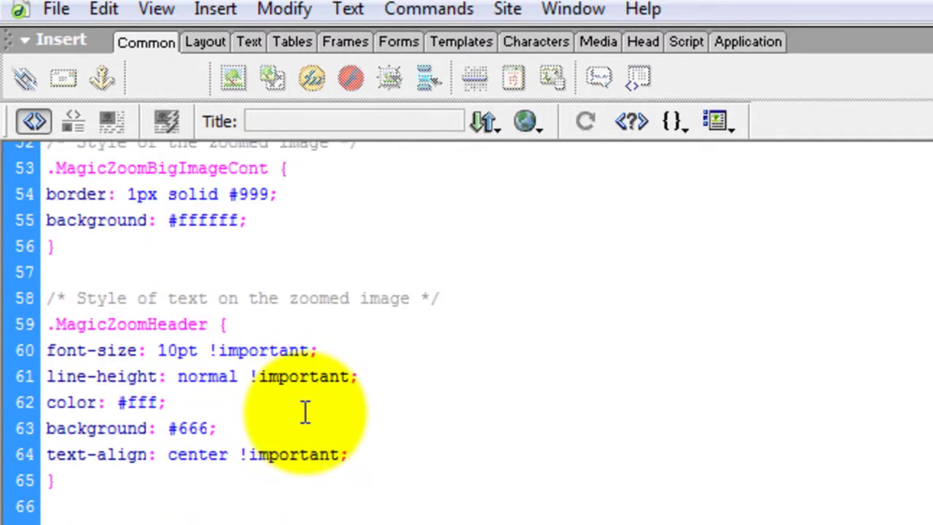
pyautogui.doubleClick(198, 324)
pyautogui.press('Delete')
# Delete graphics/ from the loader.gif, zoomout.cur, buttons1.png and line 151 loader.gif paths
pyautogui.scroll(-1, 212, 364)
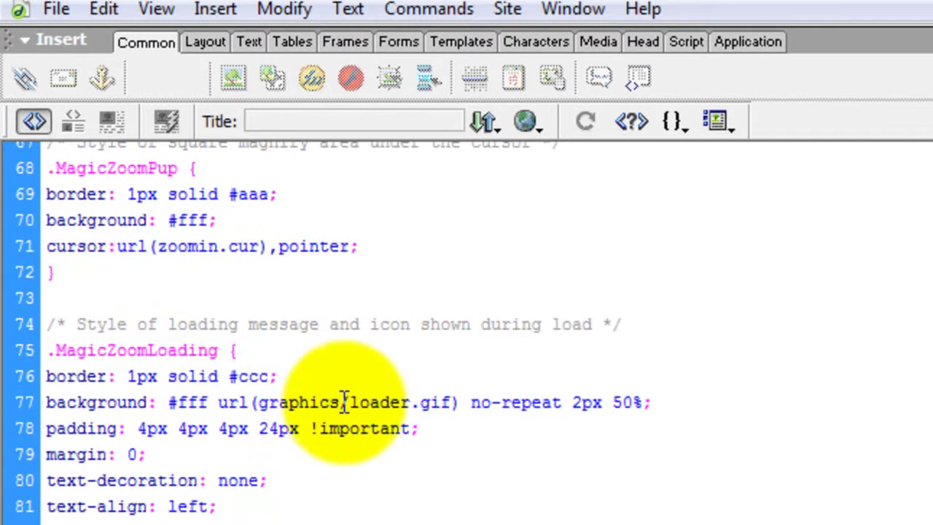
pyautogui.moveTo(348, 402); pyautogui.dragTo(259, 400)
pyautogui.press('Delete')
pyautogui.scroll(-10, 312, 411)
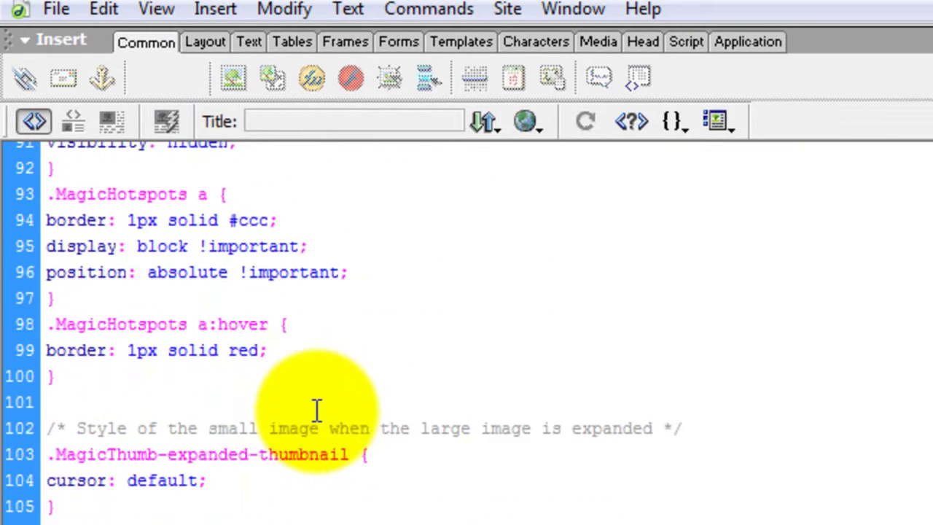
pyautogui.moveTo(258, 454); pyautogui.dragTo(168, 454)
pyautogui.press('Delete')
pyautogui.scroll(-8, 306, 447)
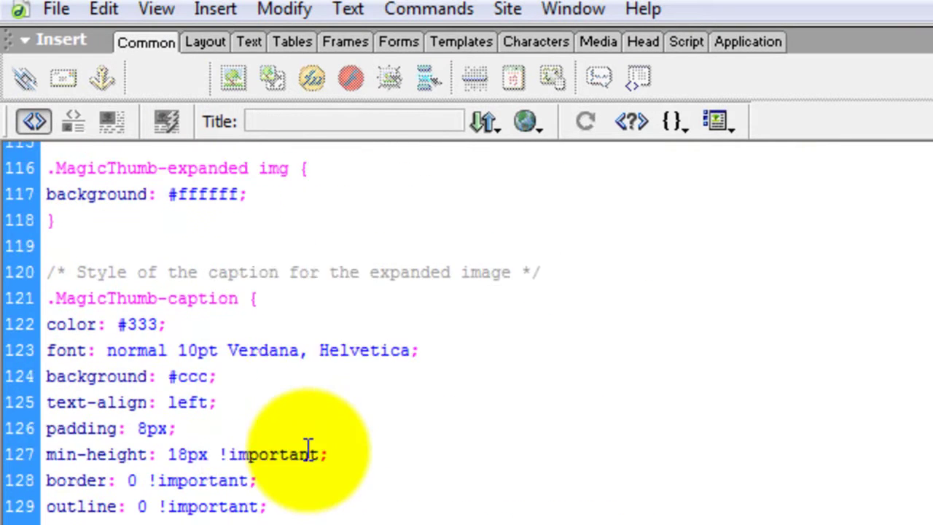
pyautogui.moveTo(418, 480); pyautogui.dragTo(259, 454)
pyautogui.press('Delete')
pyautogui.scroll(-6, 406, 443)
pyautogui.press('Delete')
pyautogui.scroll(-6, 471, 437)
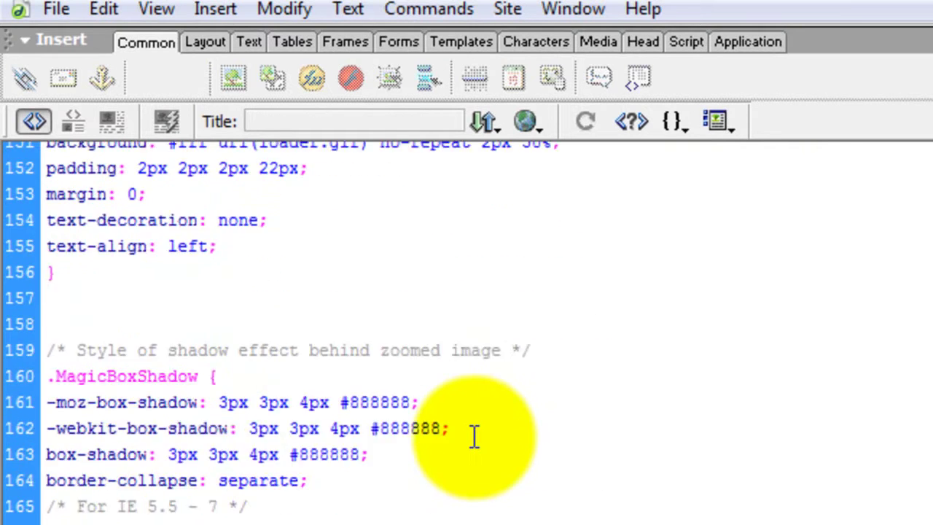
pyautogui.scroll(-2, 474, 437)
pyautogui.click(58, 10)
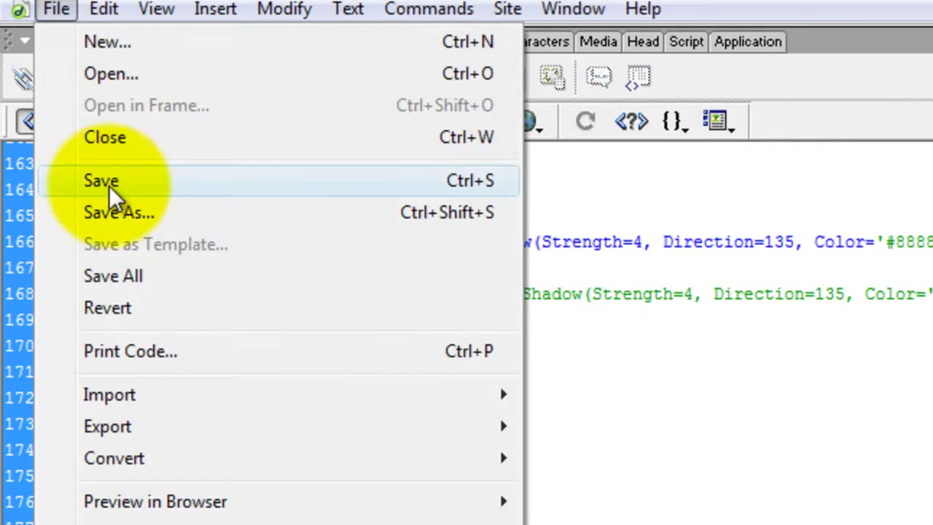
# Save the stylesheet, open the blank Home page's HTML source, and select the Master Page Head comment
pyautogui.click(111, 181)
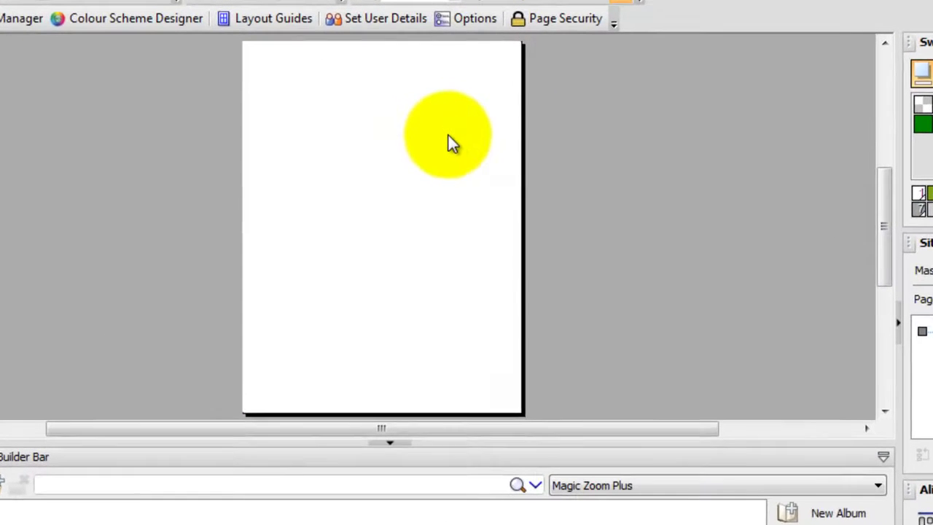
pyautogui.rightClick(432, 145)
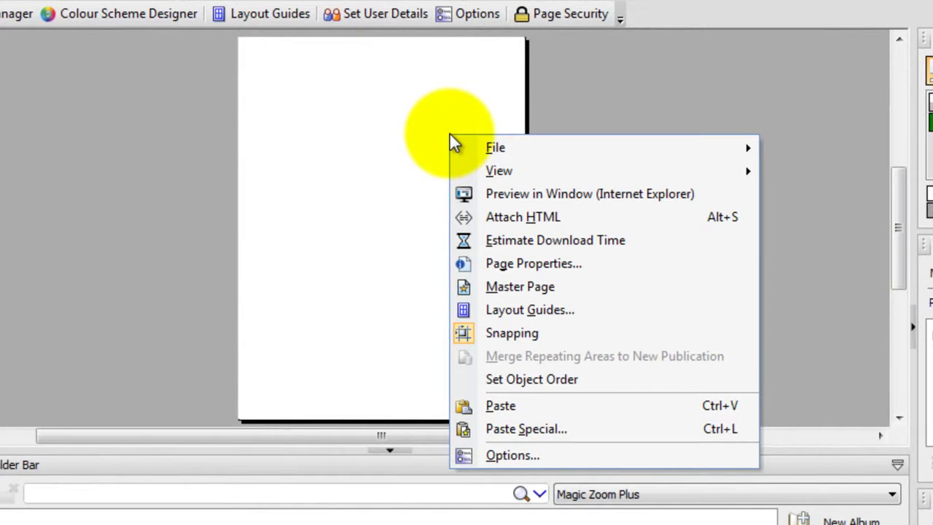
pyautogui.click(511, 219)
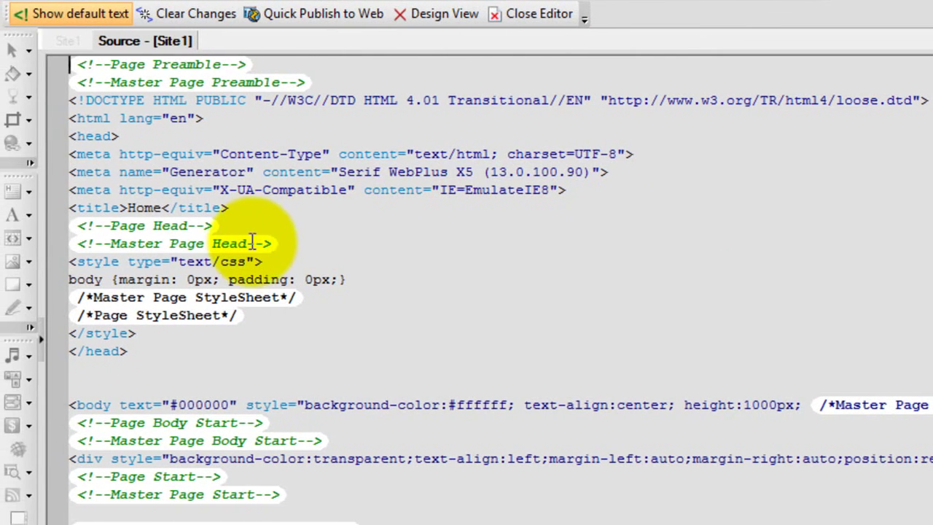
pyautogui.moveTo(267, 244); pyautogui.dragTo(78, 244)
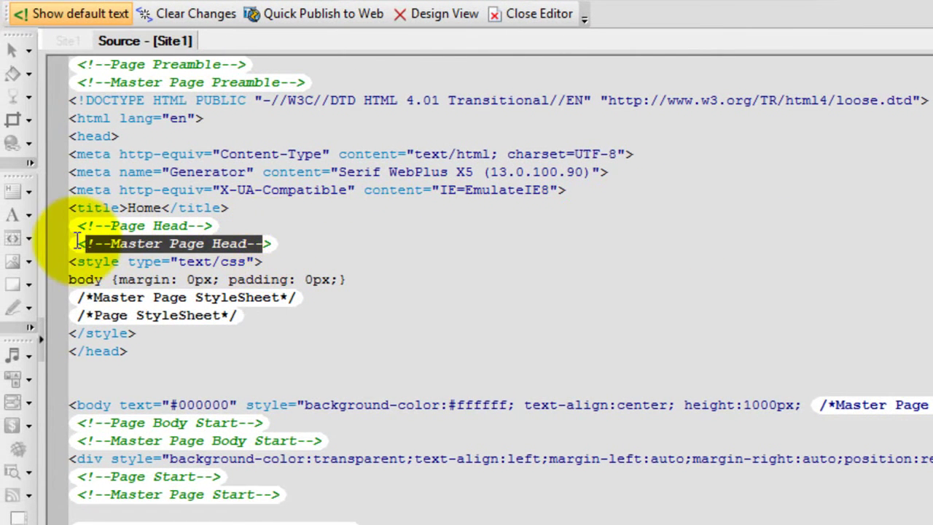
pyautogui.click(215, 243)
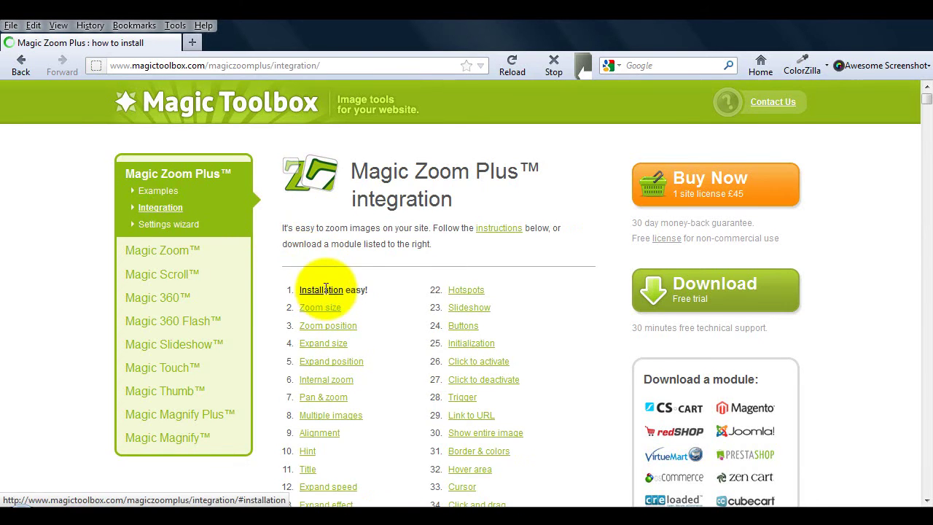
# Copy the Installation section's magiczoomplus.css link and magiczoomplus.js script example code
pyautogui.click(325, 292)
pyautogui.moveTo(265, 397); pyautogui.dragTo(148, 306)
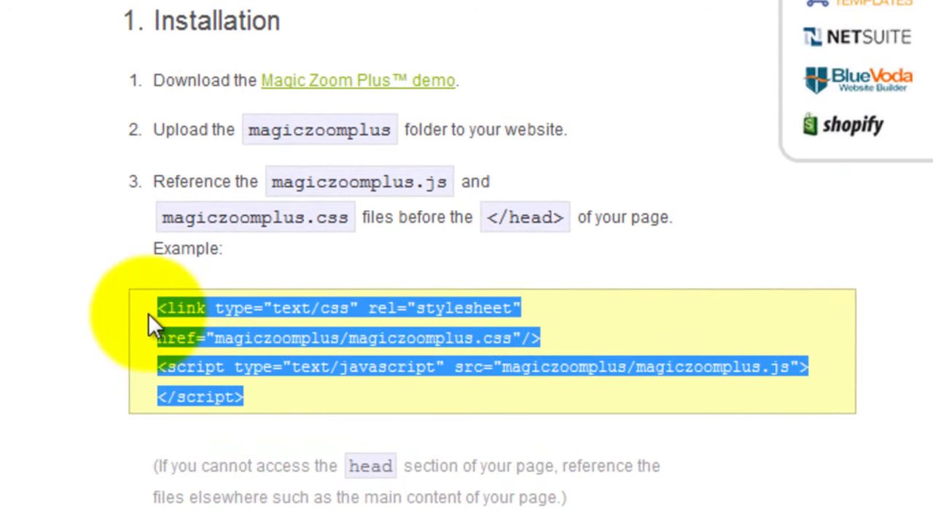
pyautogui.rightClick(366, 348)
pyautogui.click(432, 375)
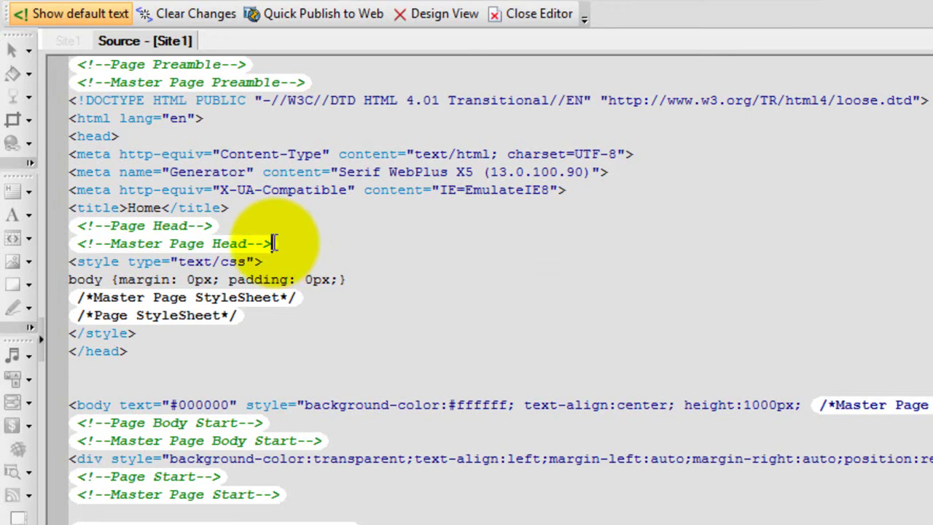
# Paste the Magic Zoom Plus link and script lines over the Master Page Head comment
pyautogui.moveTo(270, 243); pyautogui.dragTo(78, 243)
pyautogui.rightClick(106, 242)
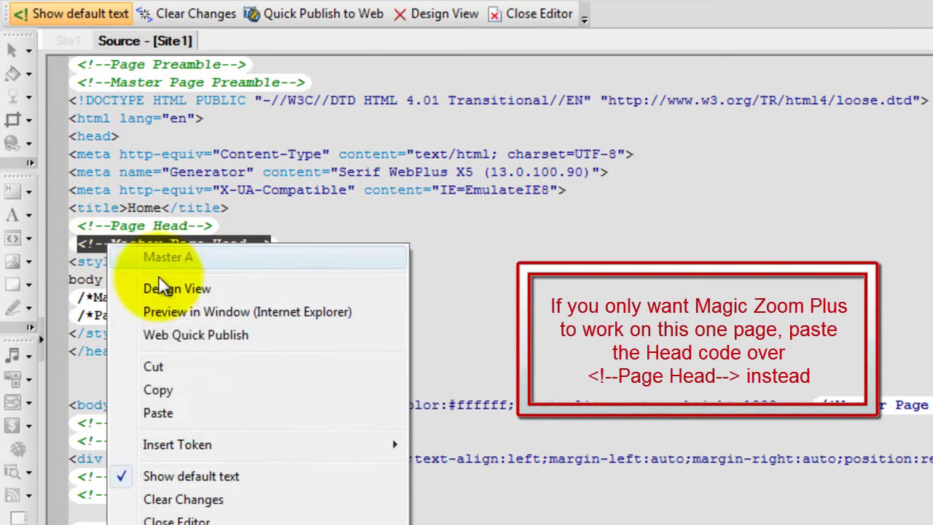
pyautogui.click(183, 413)
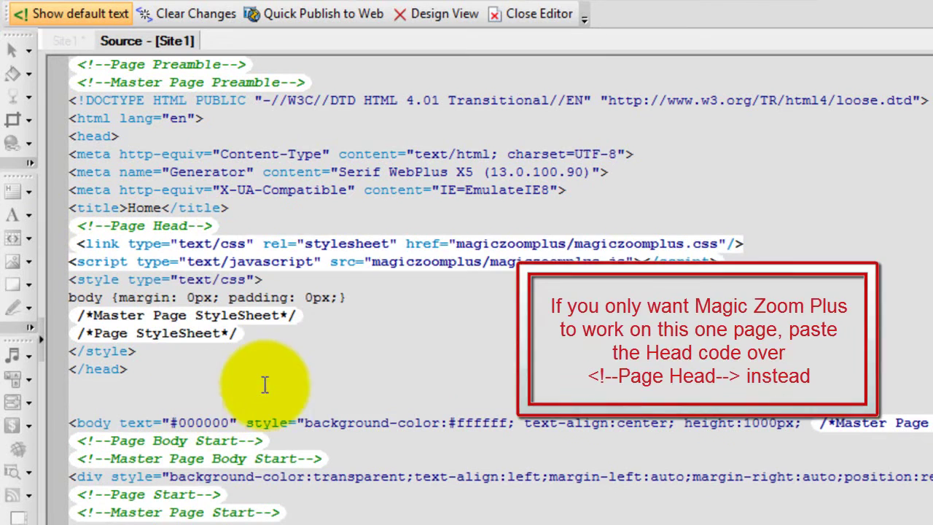
# Remove the magiczoomplus/ folder prefix from both the href and src paths
pyautogui.moveTo(457, 243); pyautogui.dragTo(568, 243)
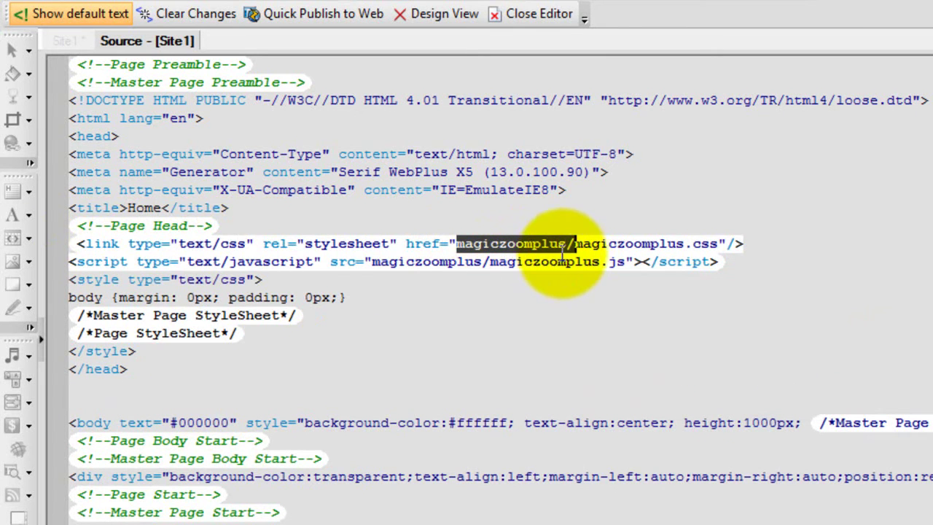
pyautogui.press('Delete')
pyautogui.moveTo(373, 260); pyautogui.dragTo(481, 266)
pyautogui.press('Delete')
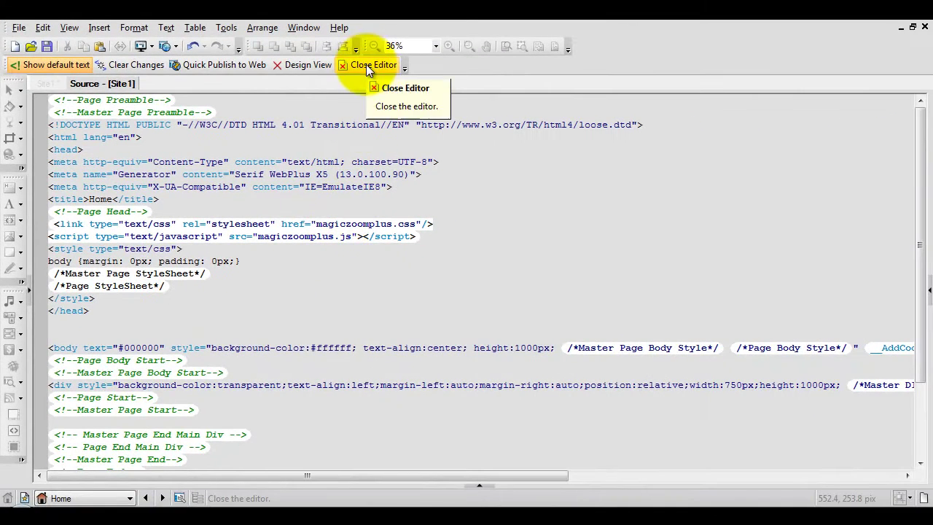
# Close the source editor and draw an HTML code fragment box on the blank page
pyautogui.click(366, 65)
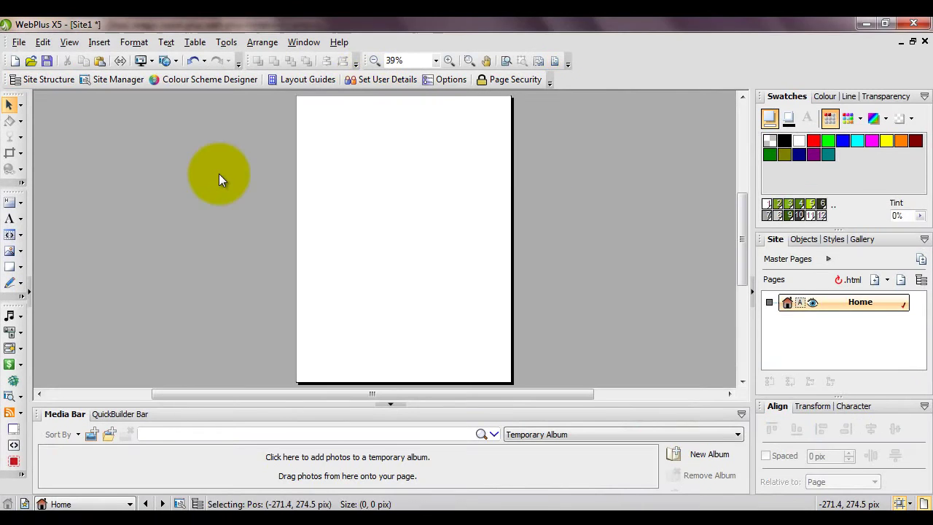
pyautogui.click(99, 41)
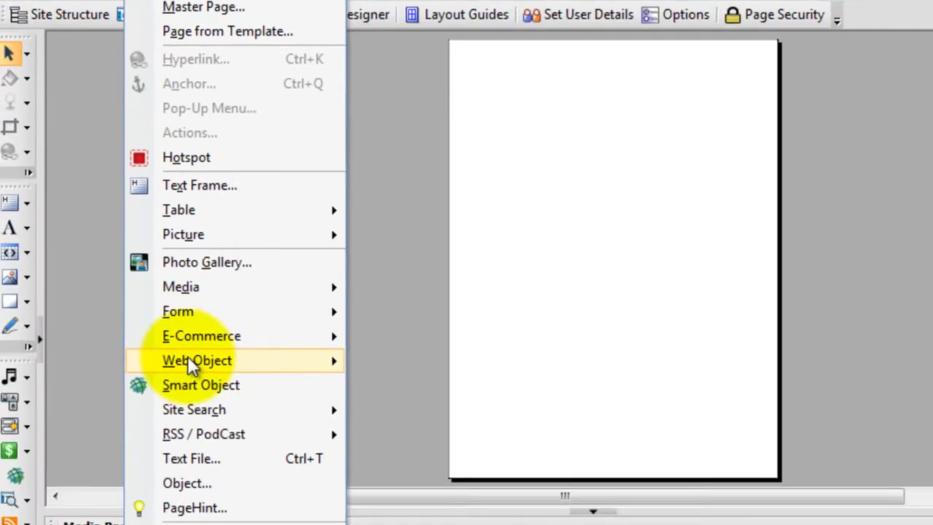
pyautogui.moveTo(350, 477)
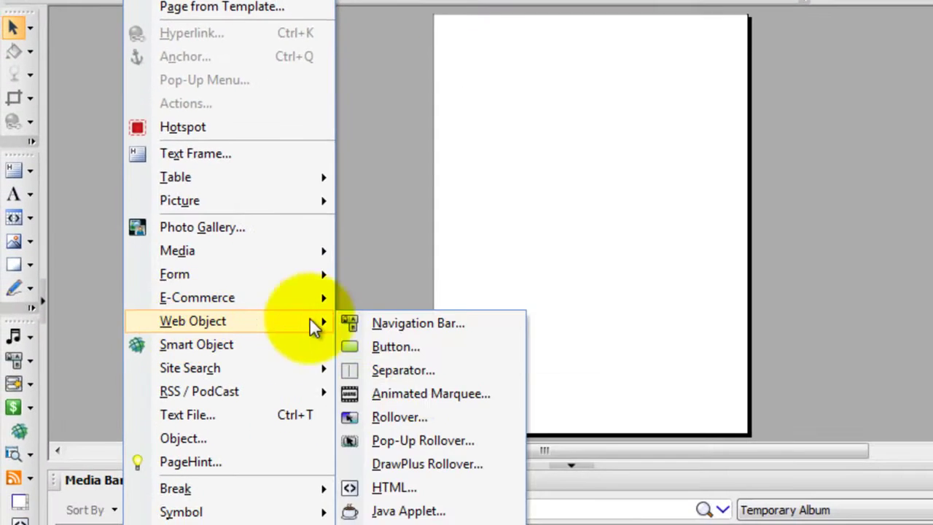
pyautogui.click(395, 486)
pyautogui.moveTo(470, 170); pyautogui.dragTo(658, 316)
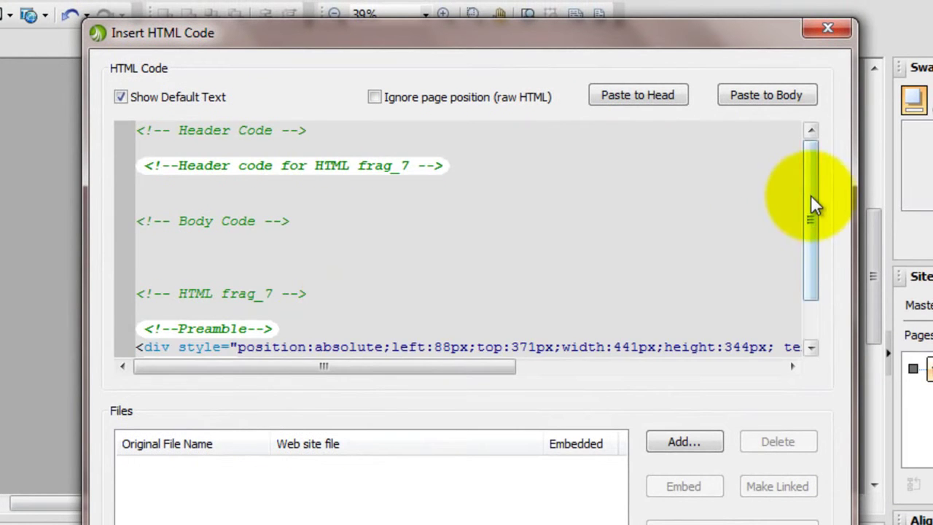
pyautogui.moveTo(811, 196); pyautogui.dragTo(817, 251)
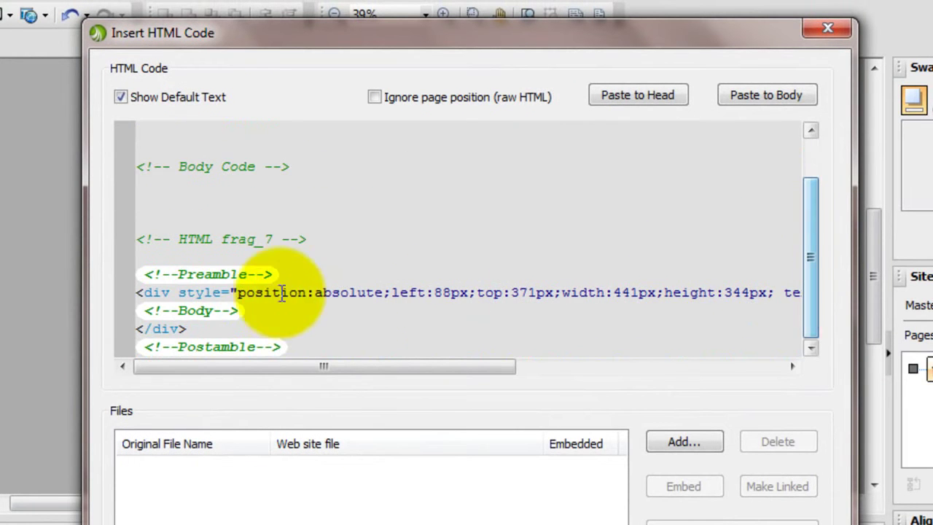
pyautogui.moveTo(241, 311); pyautogui.dragTo(143, 311)
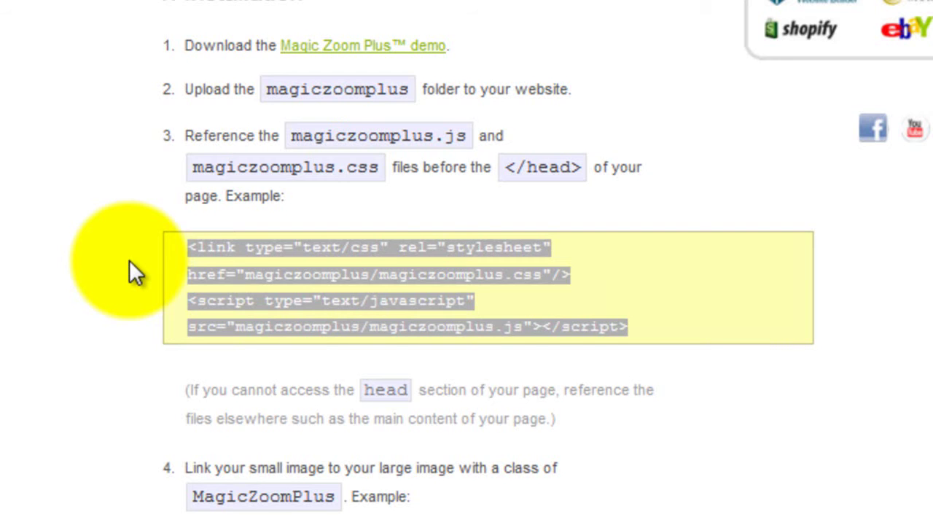
# Copy the step 4 image link example wrapping small.jpg to big.jpg from the instructions
pyautogui.click(129, 264)
pyautogui.scroll(-5, 131, 264)
pyautogui.moveTo(405, 161); pyautogui.dragTo(182, 133)
pyautogui.rightClick(252, 138)
pyautogui.click(321, 158)
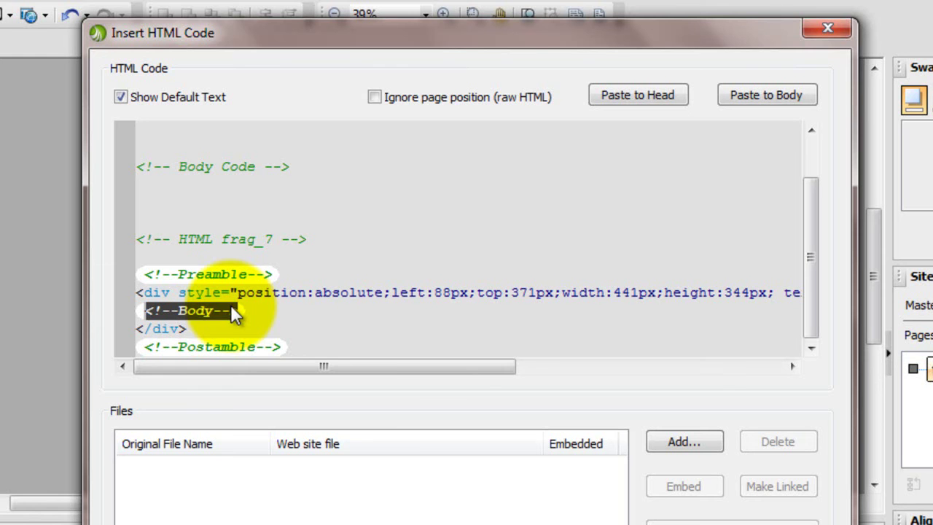
pyautogui.click(230, 307)
# Paste the link code over <!--Body-->, renaming big to harley1c-large and small to harley1b
pyautogui.rightClick(230, 306)
pyautogui.click(281, 368)
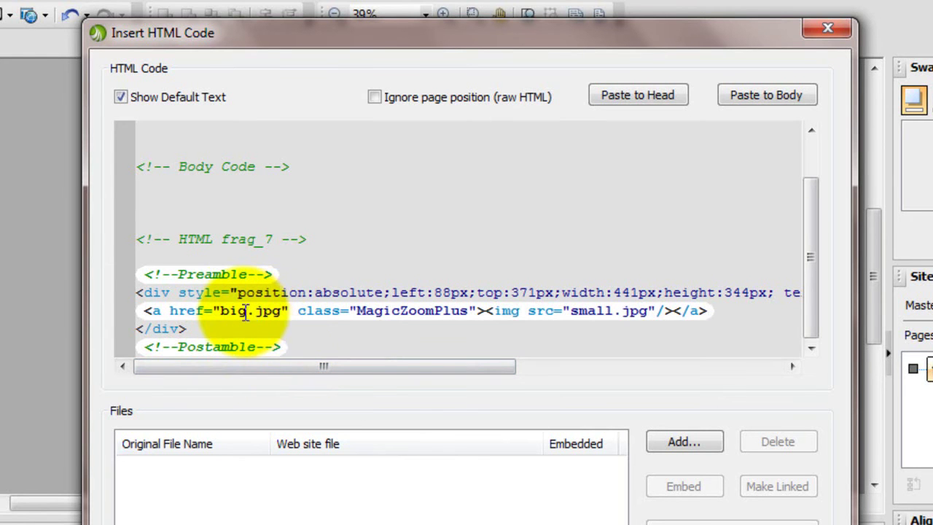
pyautogui.moveTo(248, 311); pyautogui.dragTo(223, 311)
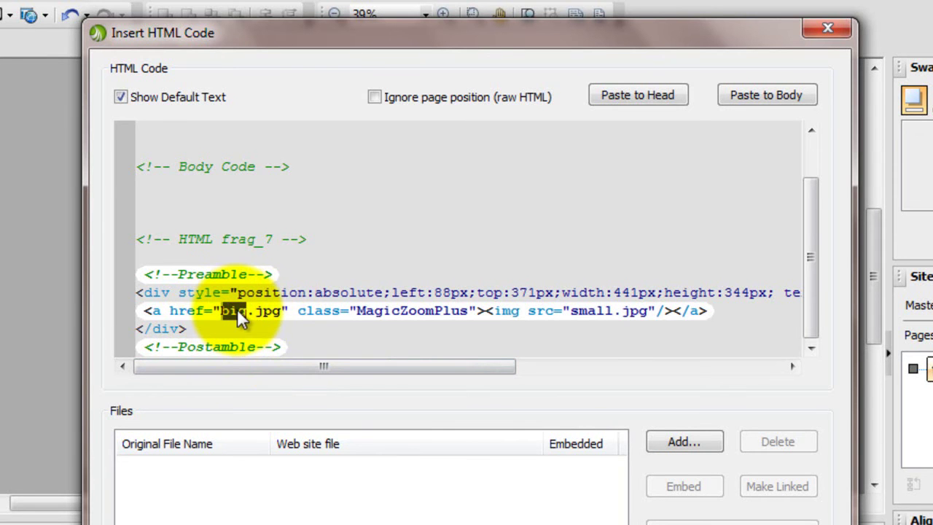
pyautogui.hotkey('ctrl', 'v')
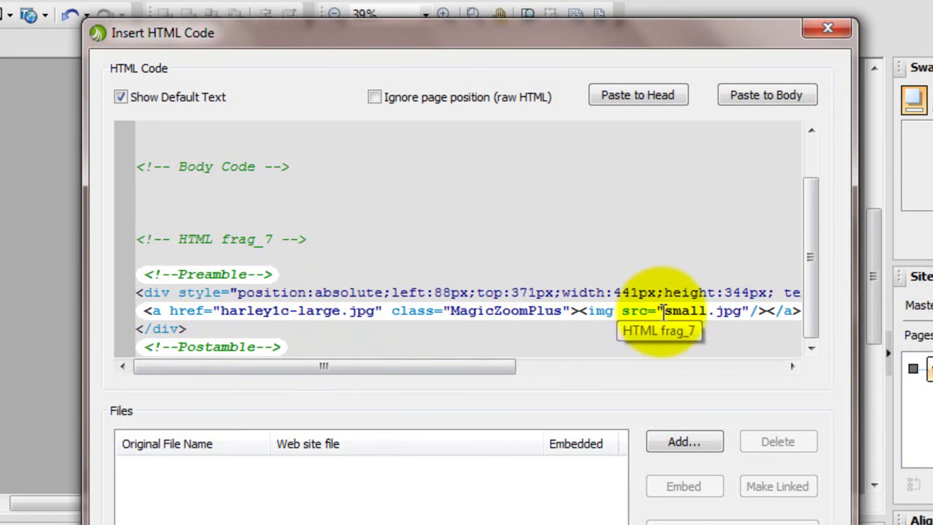
pyautogui.moveTo(664, 310); pyautogui.dragTo(701, 312)
pyautogui.write('harley1b')
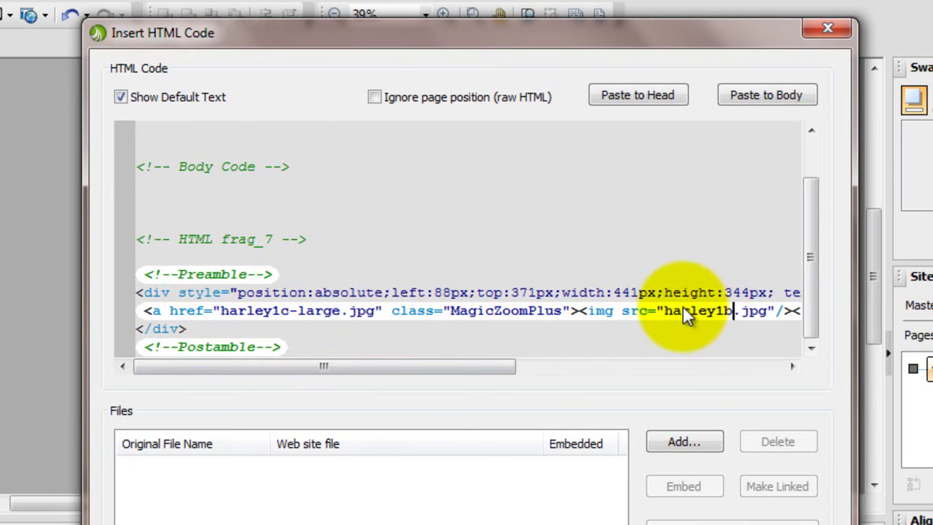
# Attach harley1b.jpg and harley1c-large.jpg, confirm the fragment, and shrink its box
pyautogui.click(674, 438)
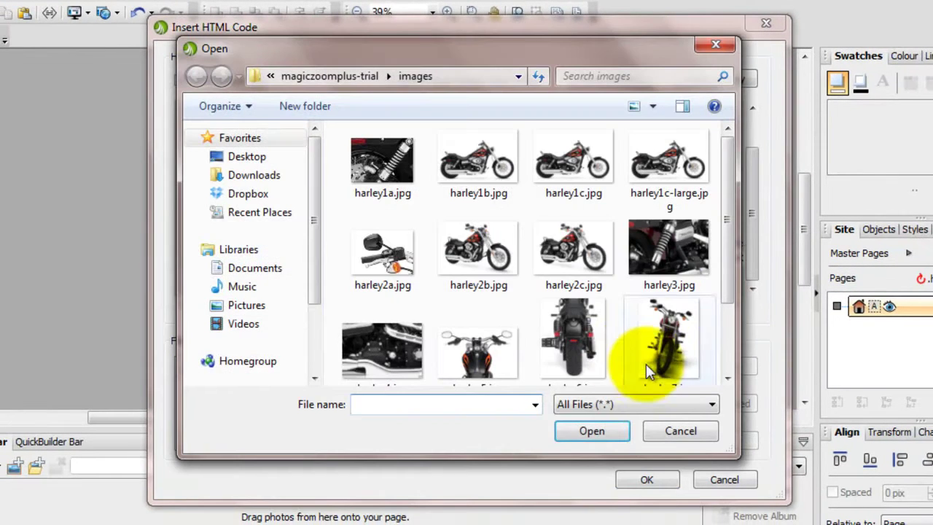
pyautogui.click(479, 169)
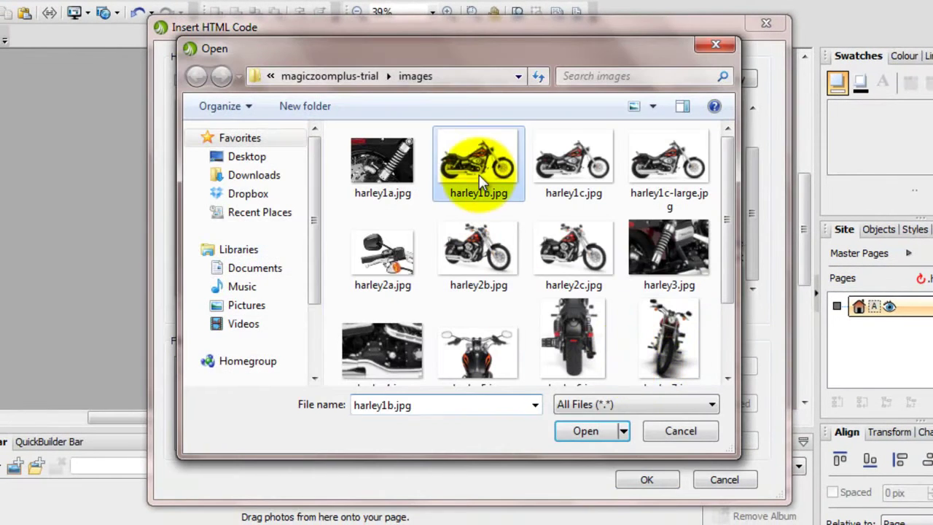
pyautogui.click(588, 432)
pyautogui.click(645, 370)
pyautogui.click(681, 168)
pyautogui.click(589, 375)
pyautogui.click(647, 479)
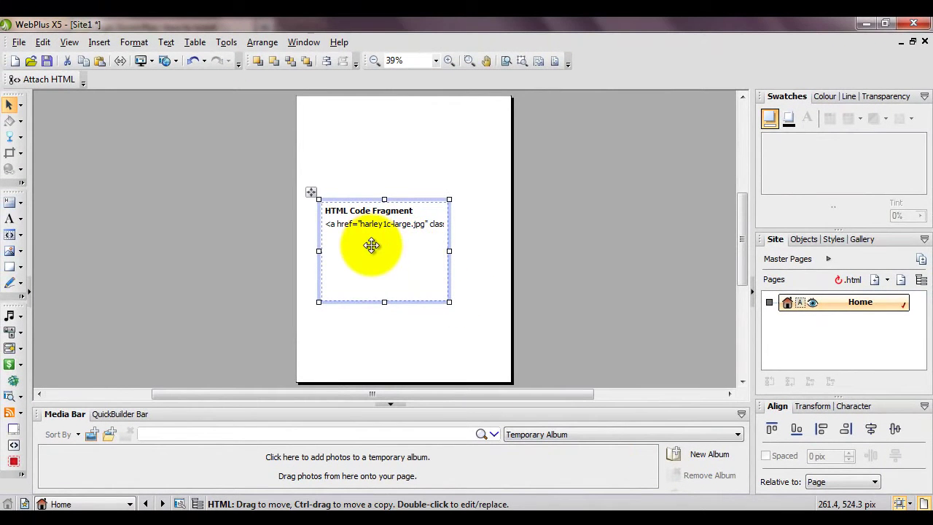
pyautogui.moveTo(449, 302); pyautogui.dragTo(406, 255)
# Move the HTML fragment toward the page top and bring up the Site Manager file list
pyautogui.moveTo(366, 225); pyautogui.dragTo(407, 202)
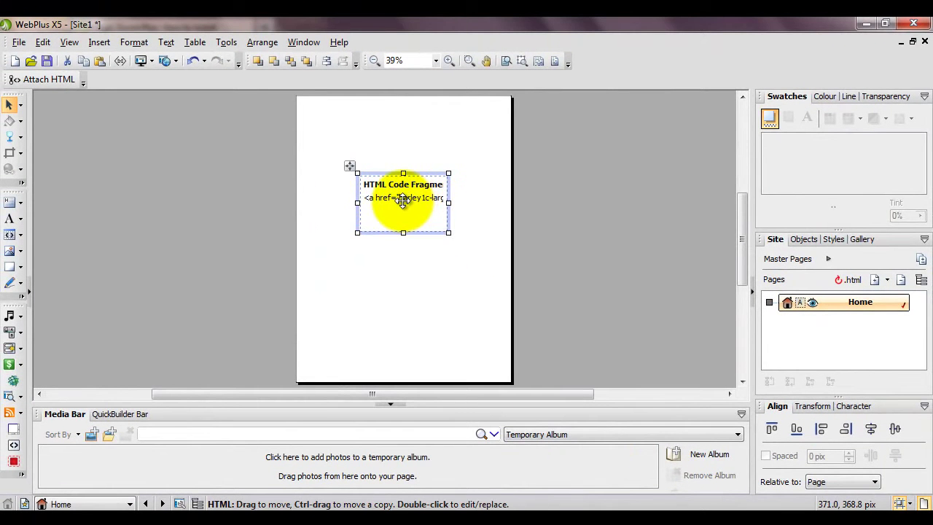
pyautogui.click(274, 190)
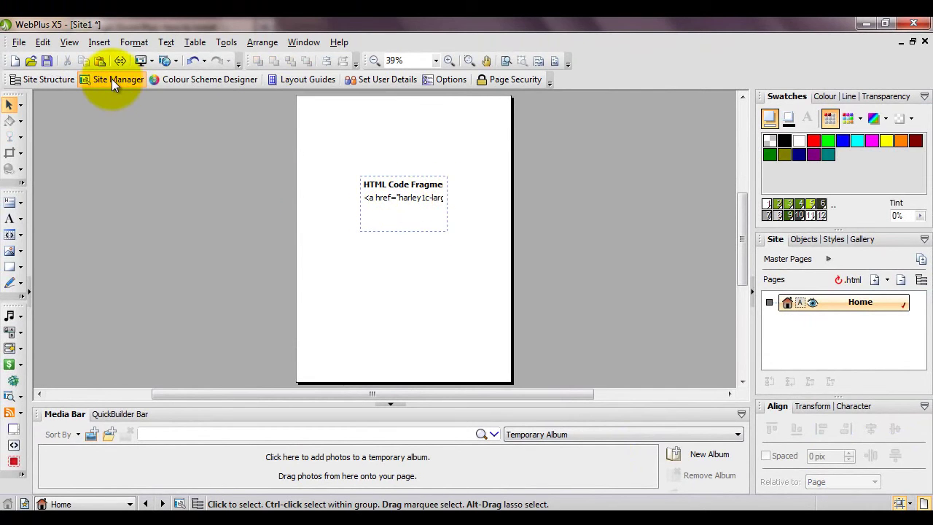
pyautogui.click(112, 79)
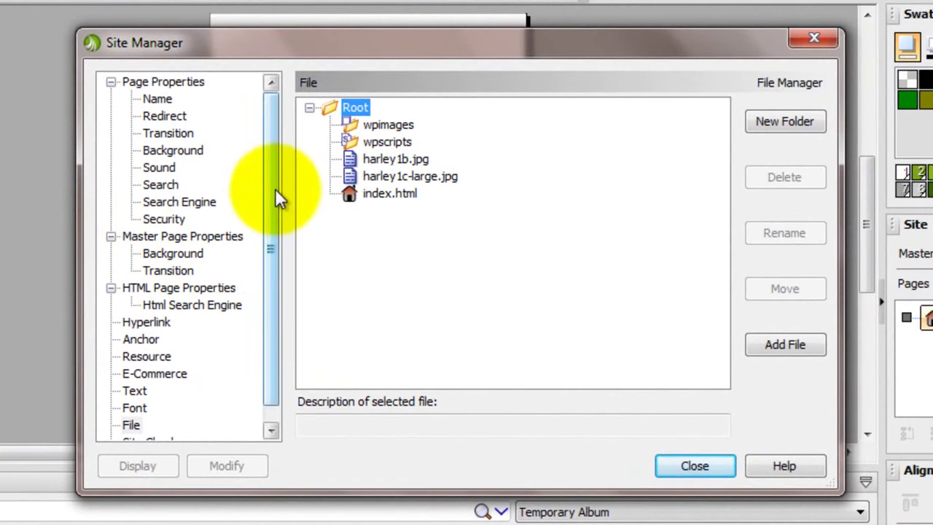
pyautogui.scroll(-1, 277, 196)
pyautogui.click(133, 405)
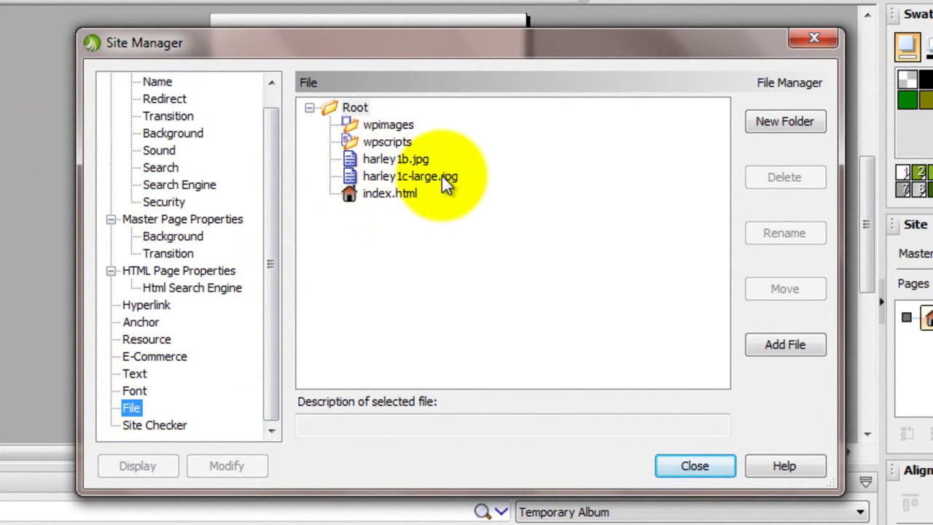
# Add buttons1.png, hint.gif and loader.gif from the graphics folder to the site's files
pyautogui.click(801, 343)
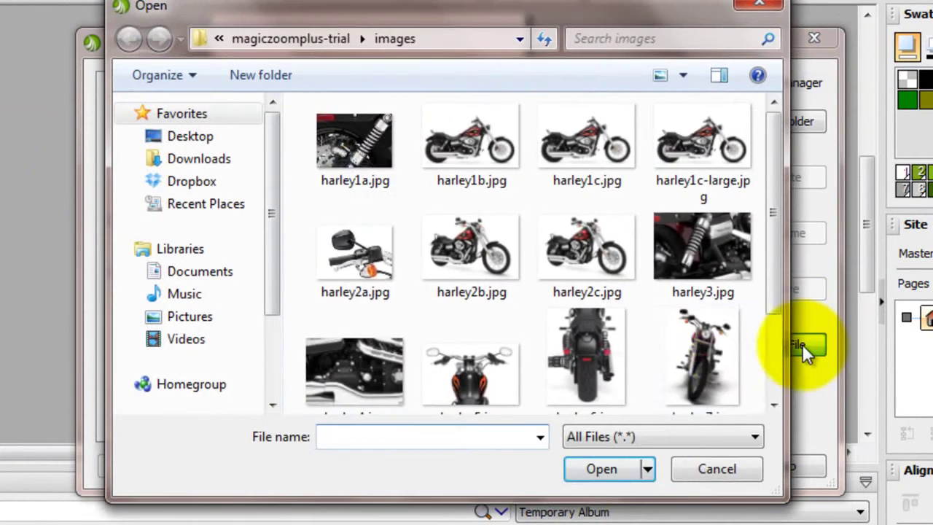
pyautogui.hotkey('alt', 'Up')
pyautogui.doubleClick(383, 158)
pyautogui.doubleClick(350, 136)
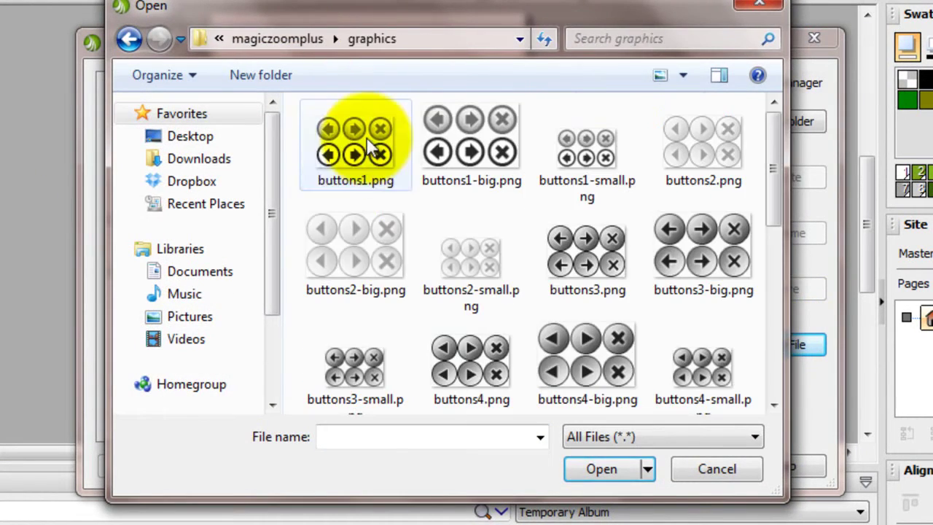
pyautogui.click(385, 186)
pyautogui.click(612, 468)
pyautogui.click(785, 344)
pyautogui.scroll(-5, 774, 406)
pyautogui.click(473, 229)
pyautogui.click(601, 468)
pyautogui.click(785, 344)
pyautogui.scroll(-5, 562, 287)
pyautogui.click(576, 259)
pyautogui.click(601, 459)
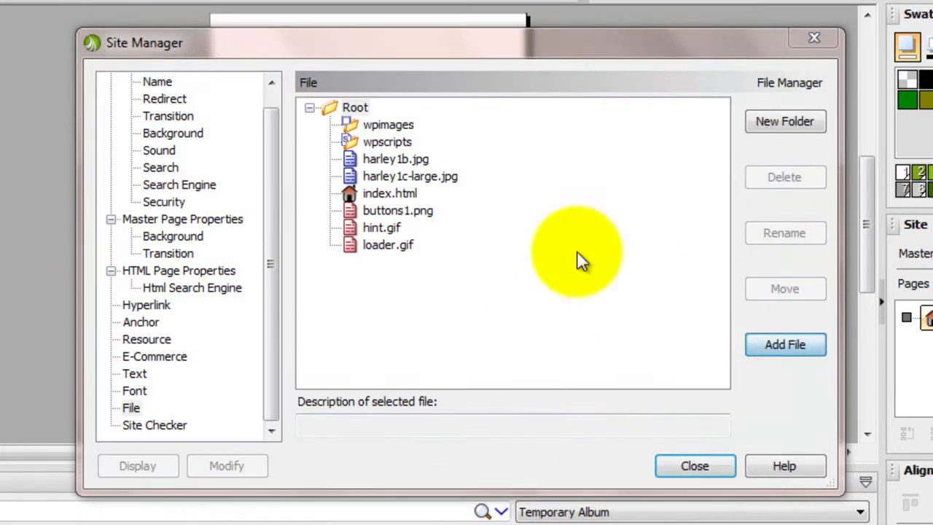
# Add magiczoomplus.css and magiczoomplus.js to the site's files
pyautogui.click(784, 344)
pyautogui.click(304, 41)
pyautogui.click(381, 158)
pyautogui.click(598, 467)
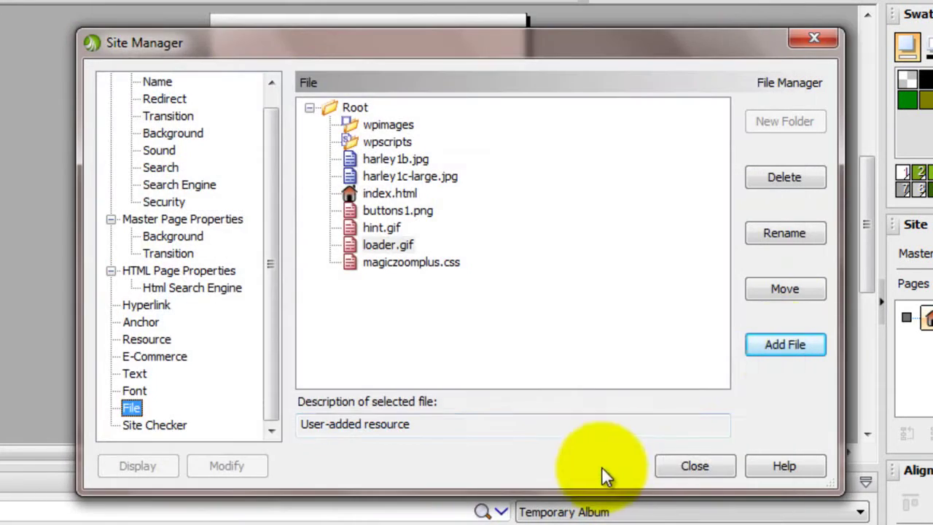
pyautogui.click(784, 344)
pyautogui.click(377, 183)
pyautogui.click(609, 466)
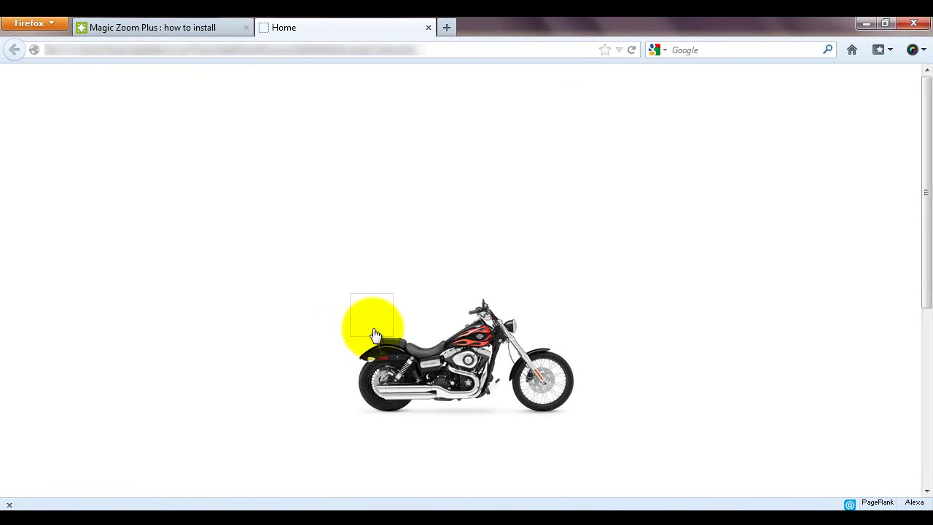
# Check the motorbike's hover zoom in the Firefox preview, then open and close its enlarged view
pyautogui.moveTo(427, 340)
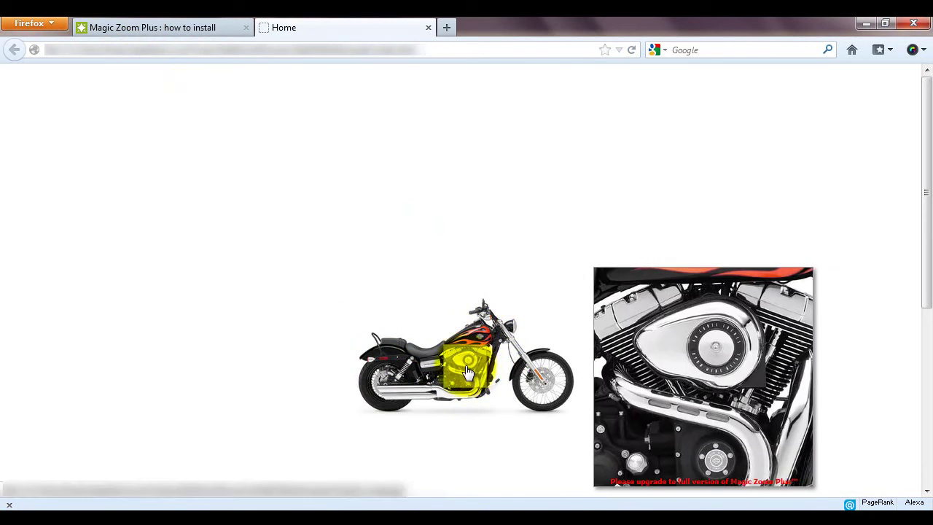
pyautogui.click(468, 372)
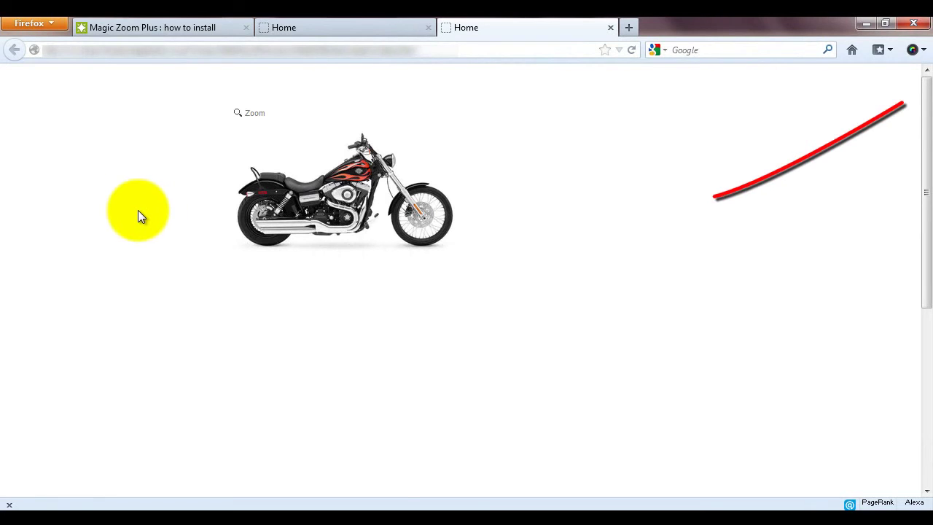
pyautogui.moveTo(327, 216)
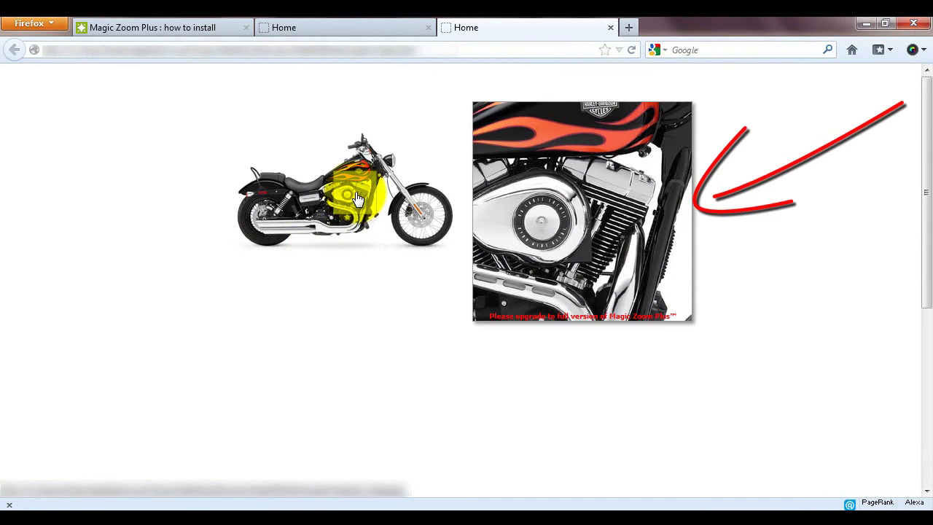
pyautogui.click(358, 199)
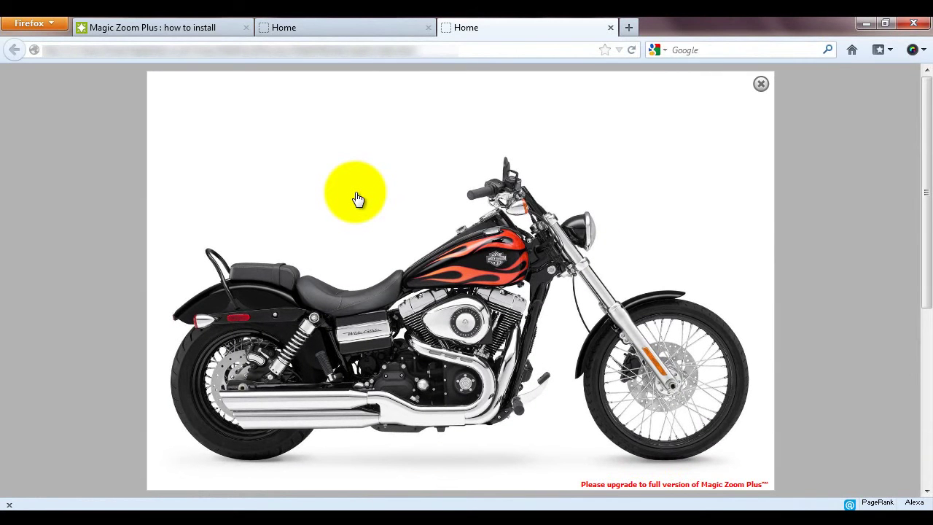
pyautogui.click(358, 199)
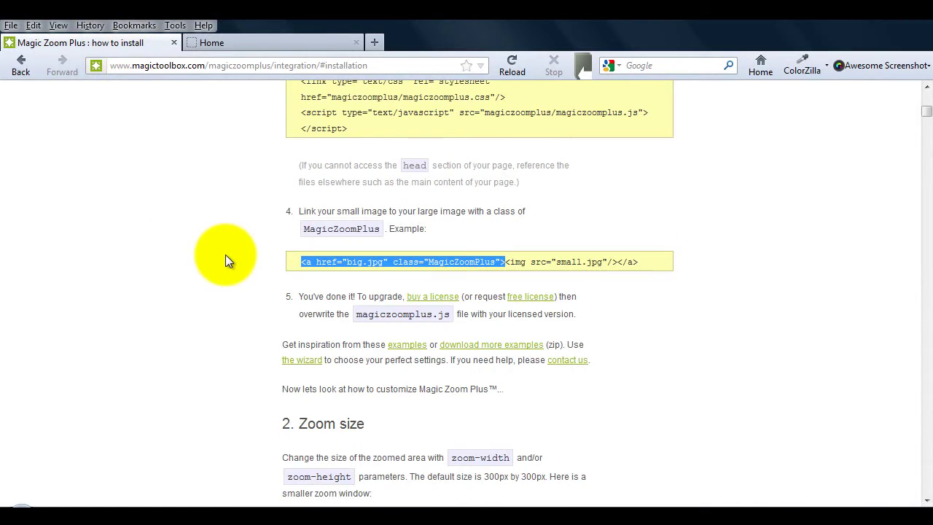
# Copy rel="zoom-width:400px; zoom-height:400px" from the Zoom size example on Magic Toolbox
pyautogui.scroll(-4, 228, 255)
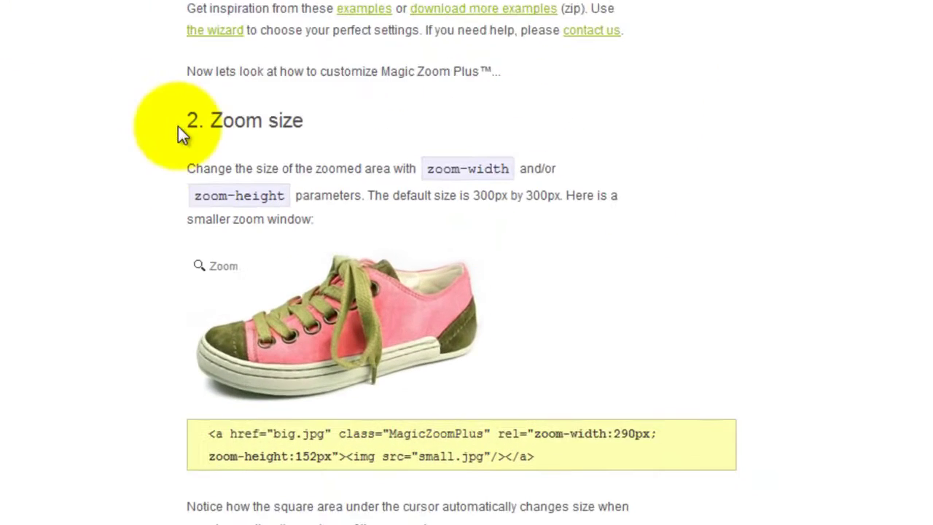
pyautogui.scroll(-2, 250, 363)
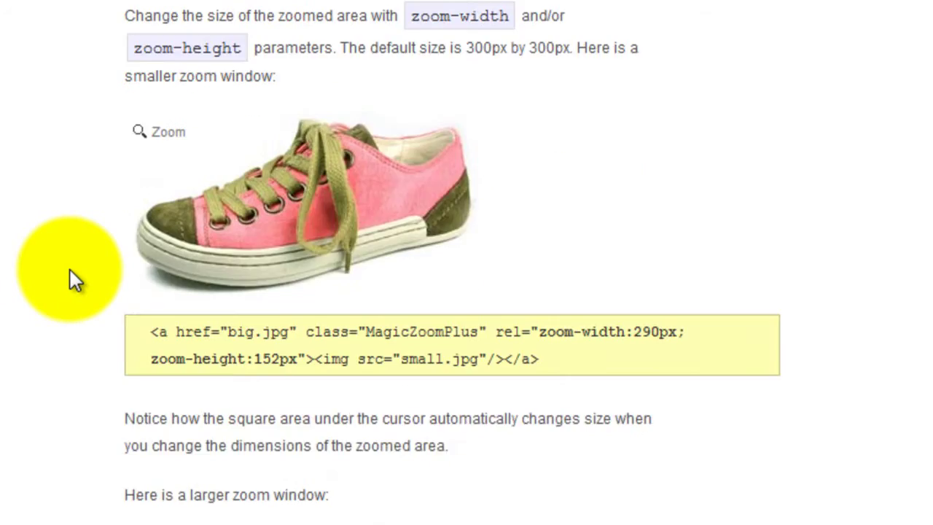
pyautogui.scroll(-6, 70, 273)
pyautogui.moveTo(496, 313); pyautogui.dragTo(306, 341)
pyautogui.hotkey('ctrl', 'c')
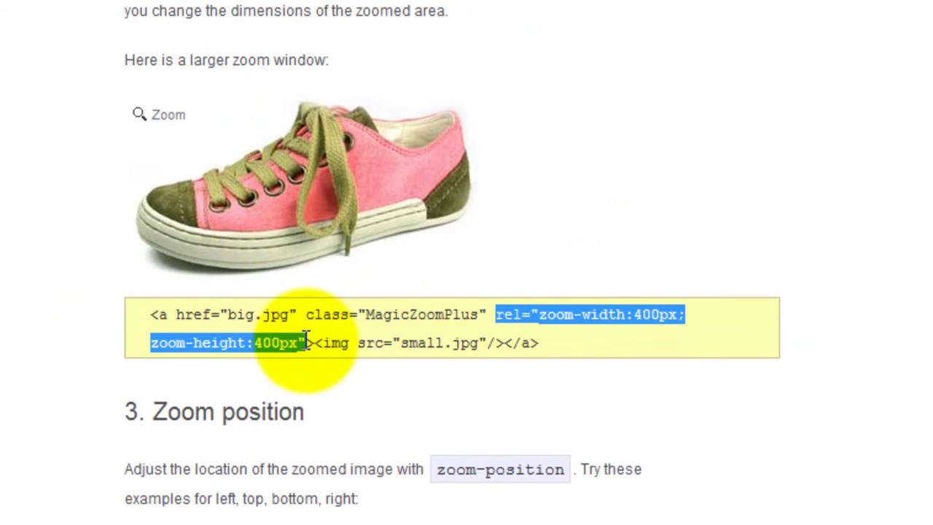
pyautogui.rightClick(250, 343)
pyautogui.click(321, 363)
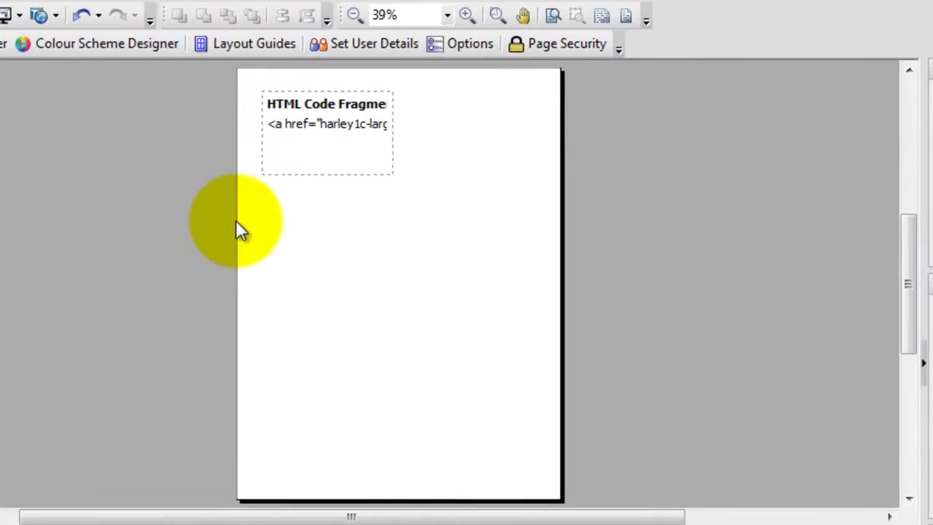
# Paste zoom-width:400px; zoom-height:400px after MagicZoomPlus in the HTML fragment's link code
pyautogui.doubleClick(322, 148)
pyautogui.scroll(-1, 920, 336)
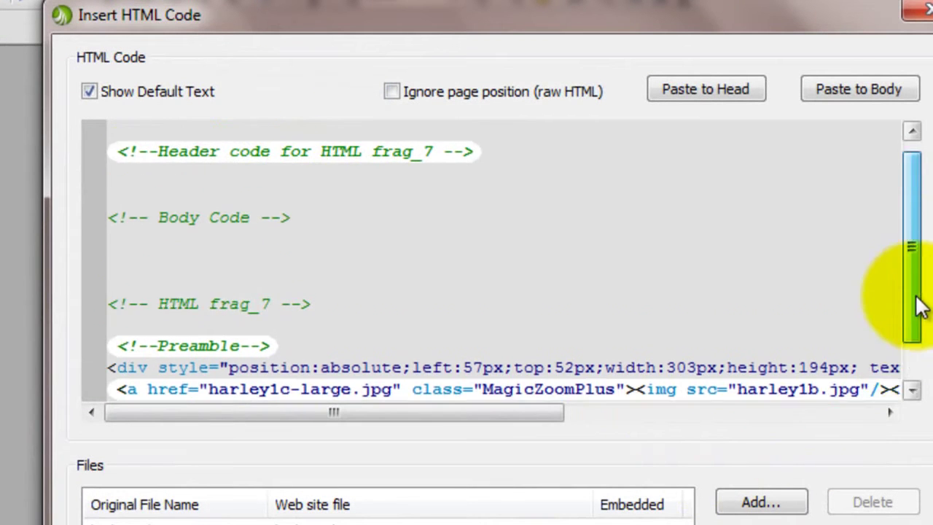
pyautogui.moveTo(491, 410); pyautogui.dragTo(631, 412)
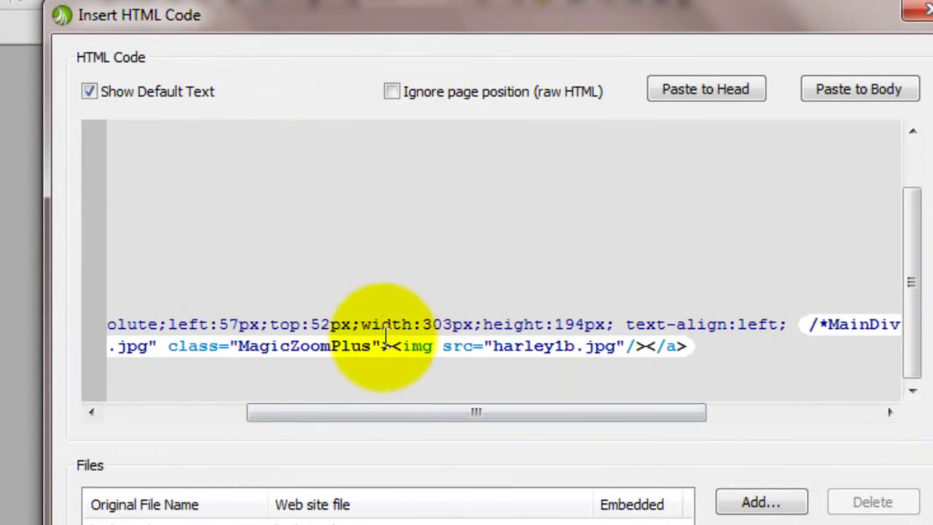
pyautogui.hotkey('ctrl', 'v')
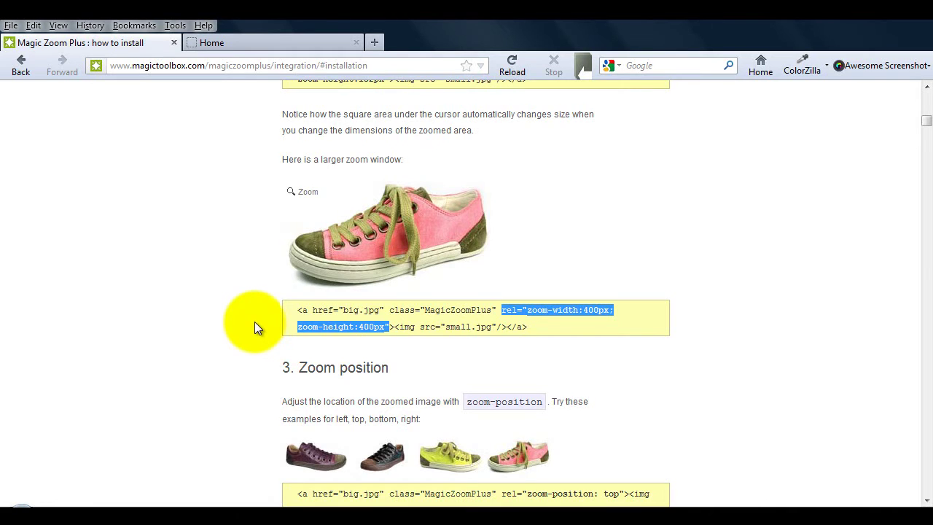
# Copy background-opacity:50; background-color:#89853D from the Background section of the Magic Toolbox page
pyautogui.click(254, 321)
pyautogui.scroll(15, 254, 322)
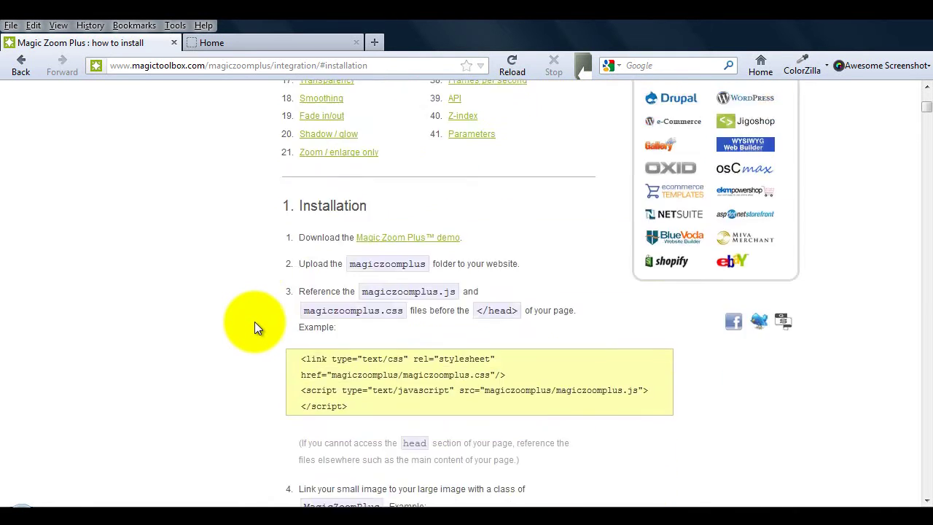
pyautogui.scroll(3, 254, 322)
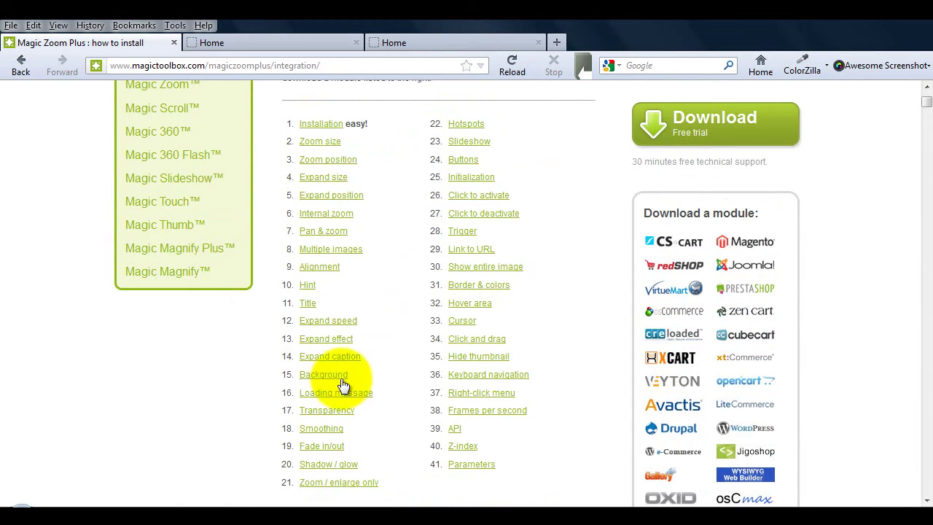
pyautogui.click(324, 374)
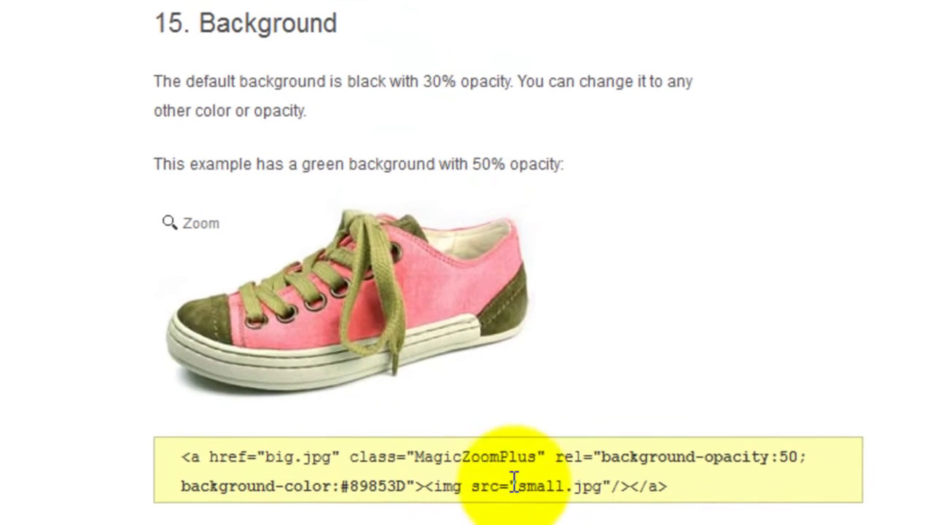
pyautogui.moveTo(602, 456); pyautogui.dragTo(408, 488)
pyautogui.rightClick(385, 490)
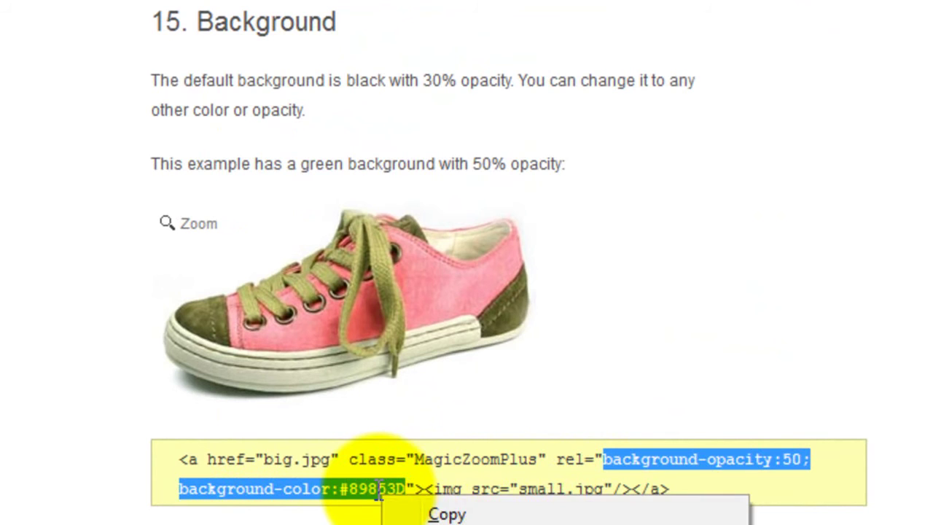
pyautogui.click(449, 514)
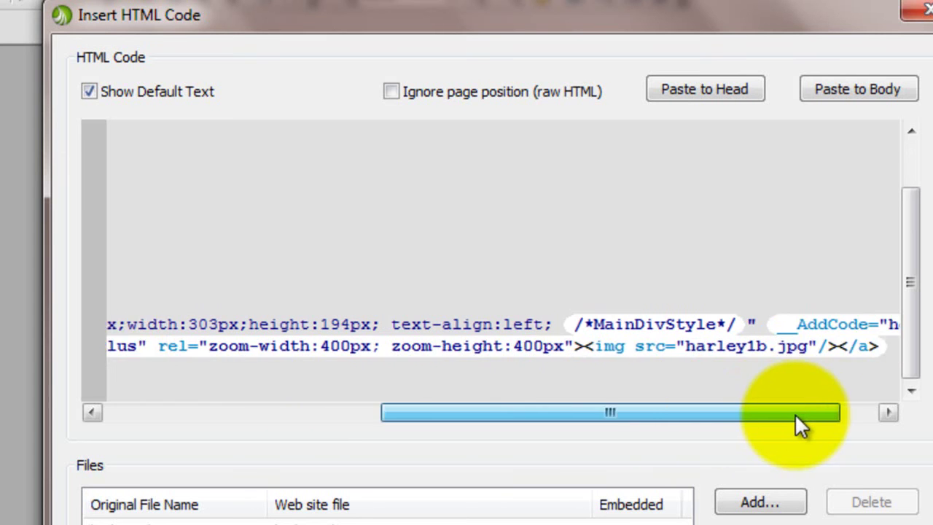
# Append the background settings after 400px in the rel code, changing colour 89853D to f90404
pyautogui.moveTo(794, 425); pyautogui.dragTo(838, 424)
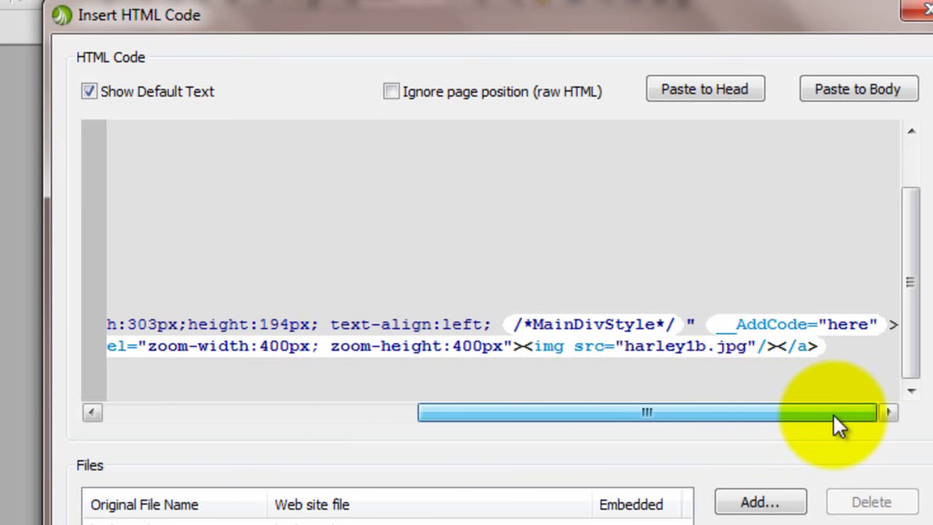
pyautogui.click(504, 346)
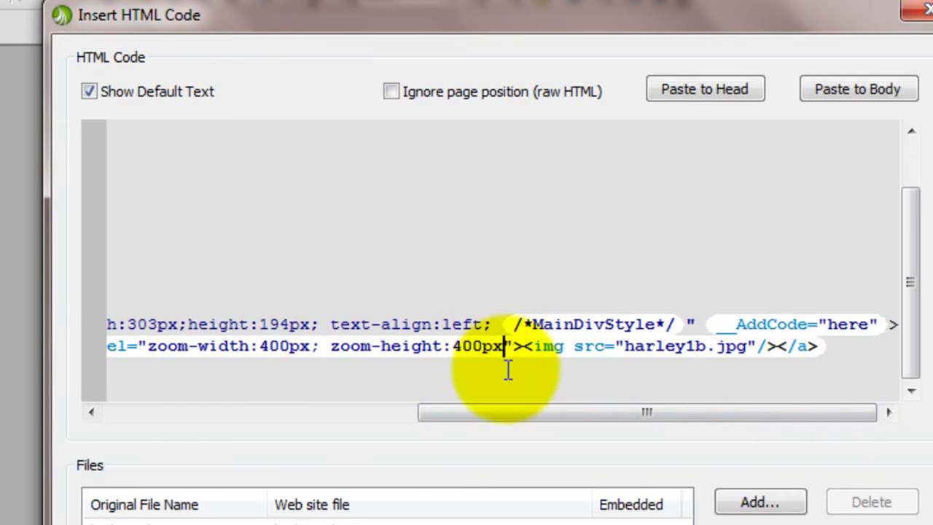
pyautogui.write(';')
pyautogui.hotkey('ctrl', 'v')
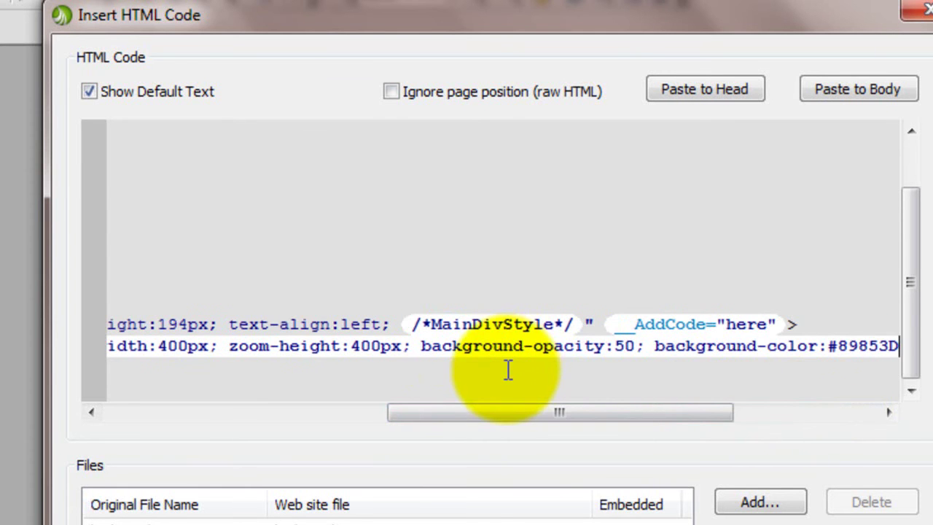
pyautogui.moveTo(685, 411); pyautogui.dragTo(810, 421)
pyautogui.moveTo(523, 347); pyautogui.dragTo(583, 346)
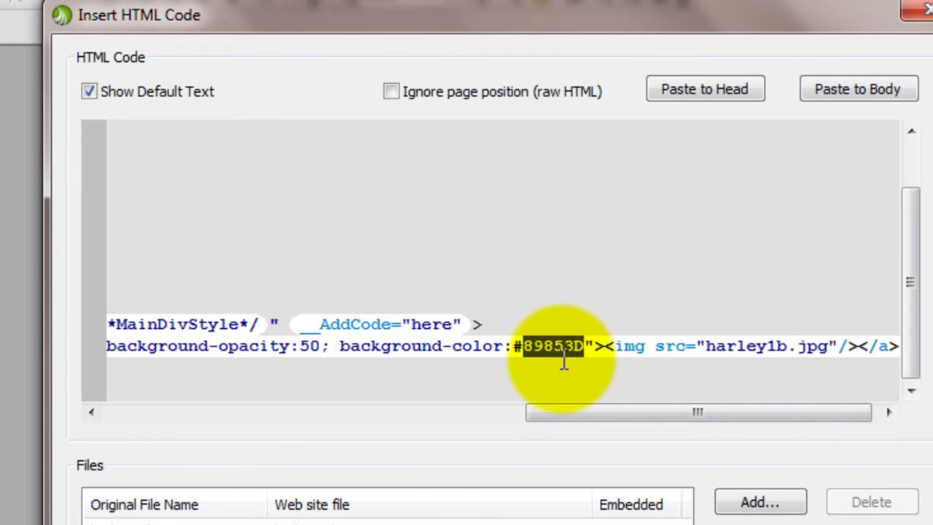
pyautogui.write('f90404')
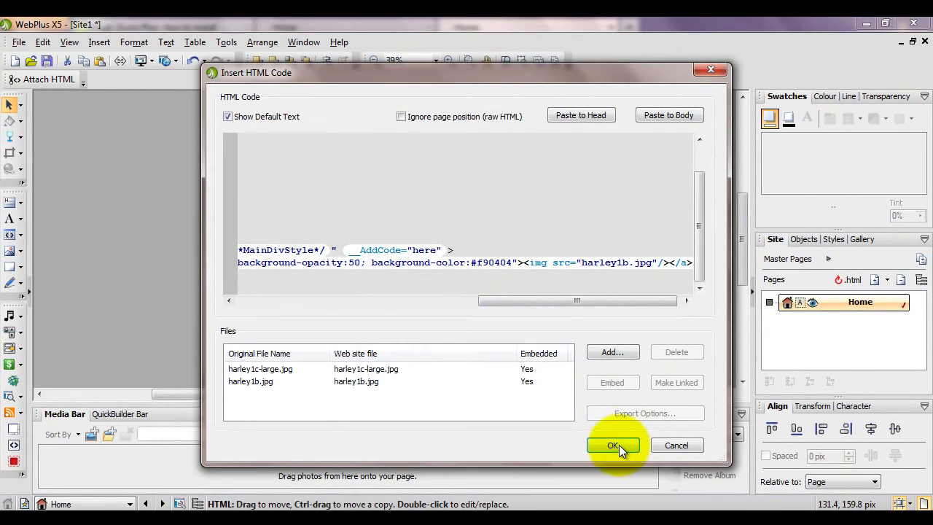
# Apply the edited code and preview in Firefox, checking the 400px zoom and red-backed enlarged view
pyautogui.click(619, 445)
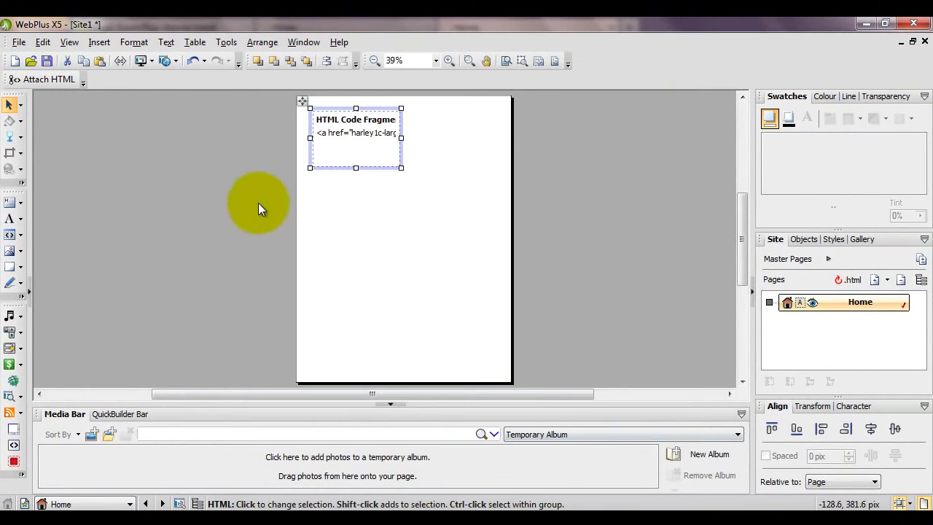
pyautogui.click(256, 201)
pyautogui.click(142, 59)
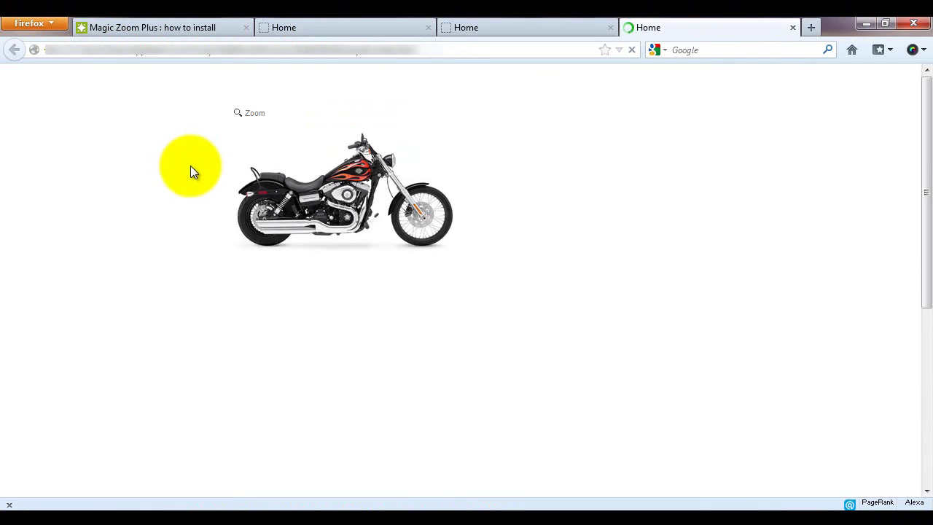
pyautogui.moveTo(354, 197)
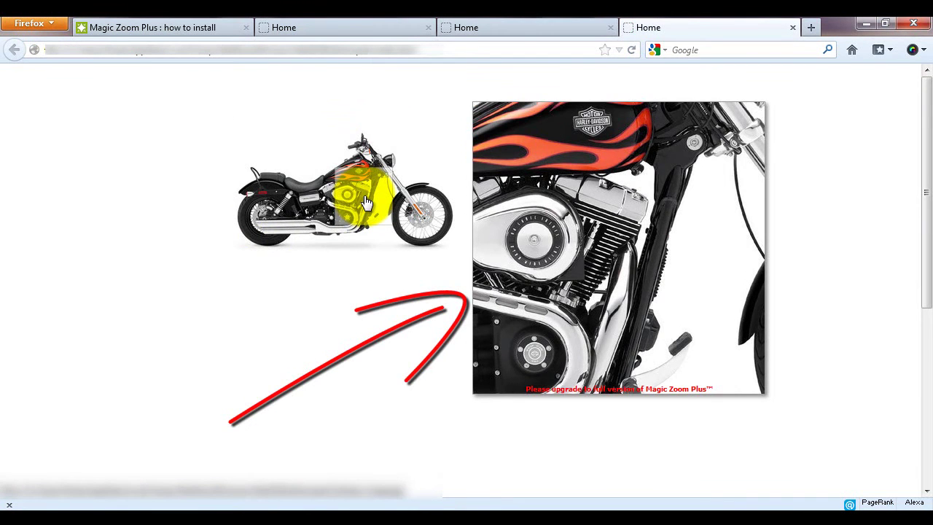
pyautogui.click(366, 203)
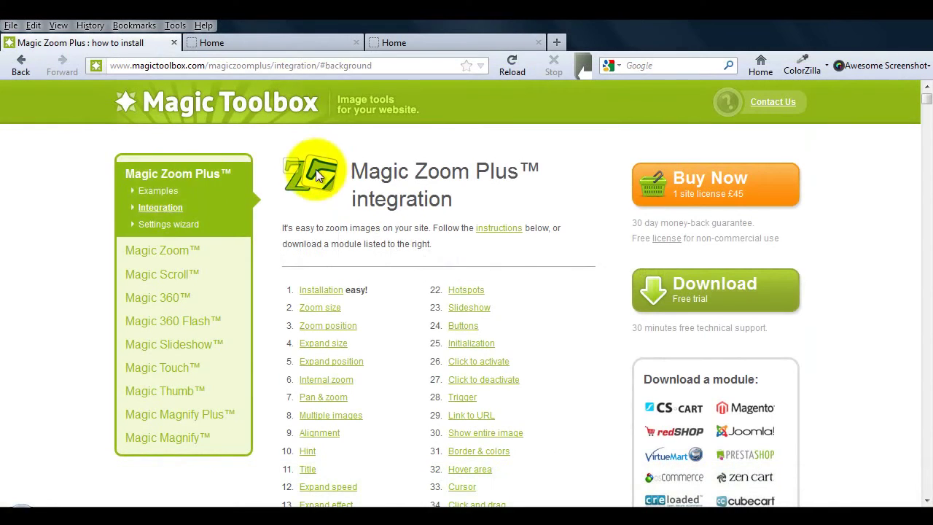
# Look through the Magic Zoom Plus Examples and Integration pages, then go to Contact Us
pyautogui.click(156, 193)
pyautogui.scroll(-10, 275, 236)
pyautogui.scroll(-10, 242, 249)
pyautogui.scroll(20, 235, 248)
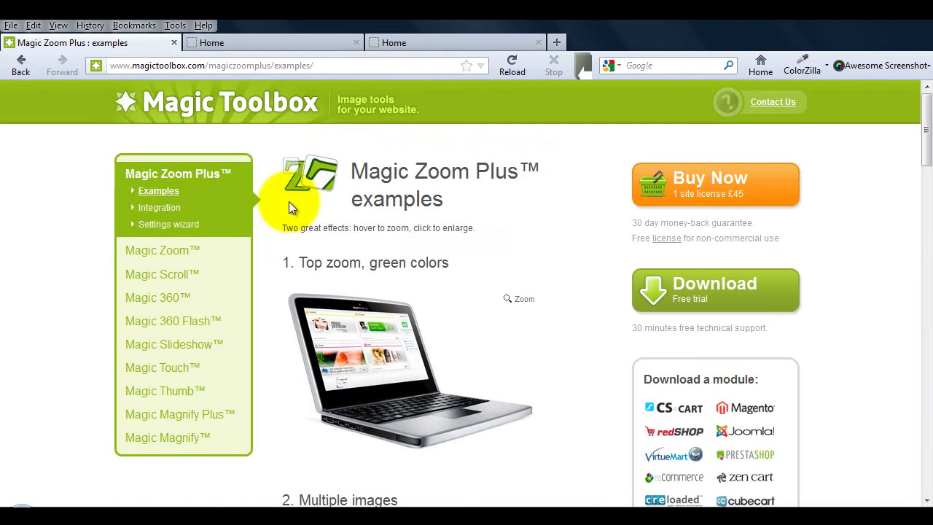
pyautogui.click(162, 208)
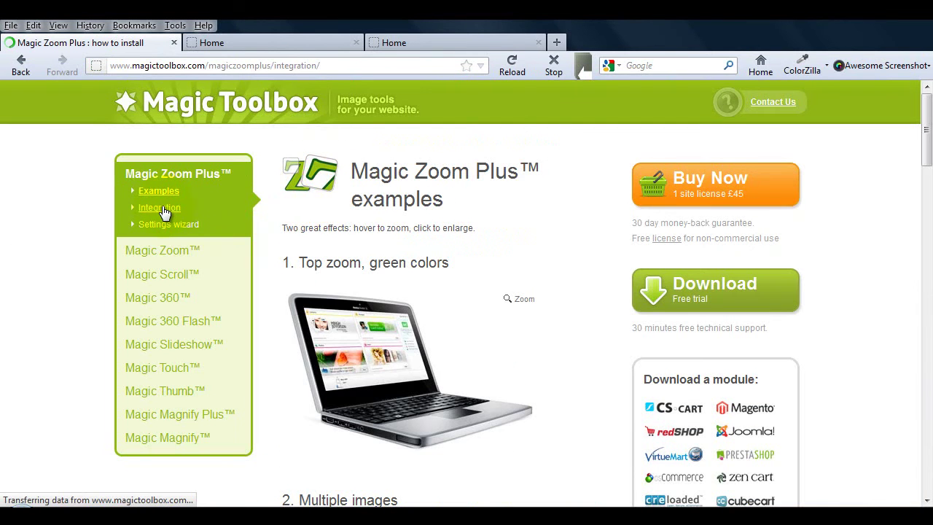
pyautogui.scroll(-12, 269, 220)
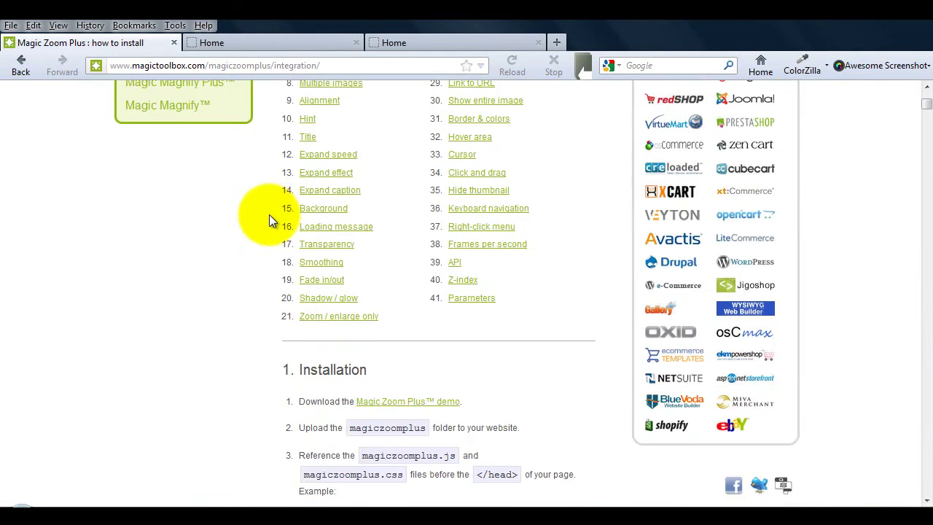
pyautogui.scroll(-20, 269, 220)
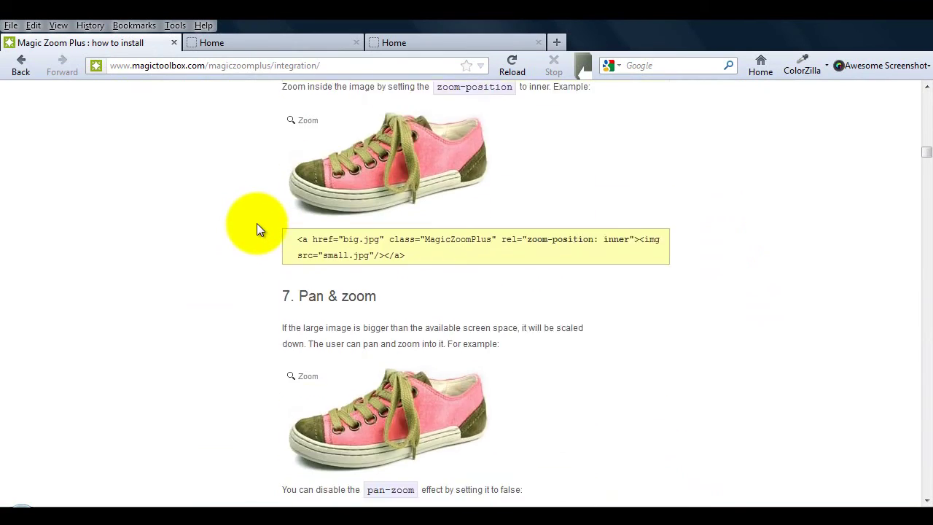
pyautogui.scroll(-15, 256, 223)
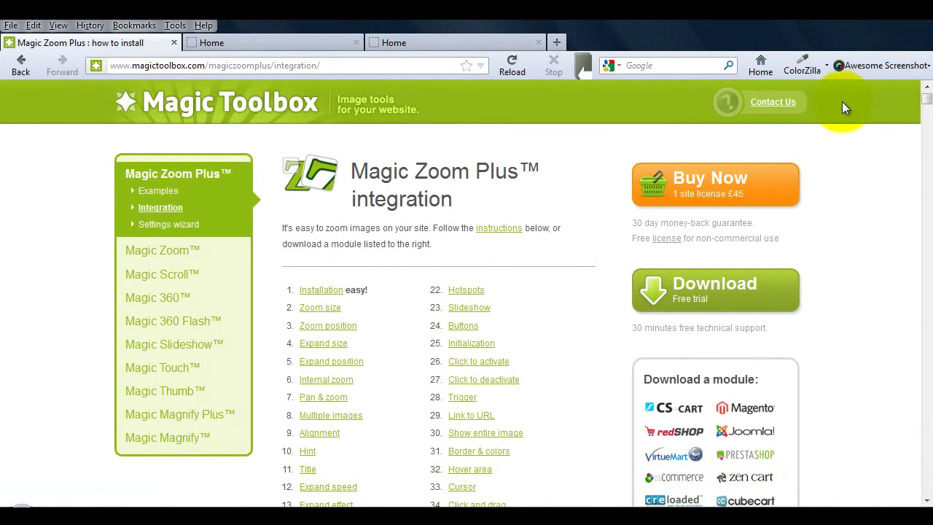
pyautogui.click(772, 103)
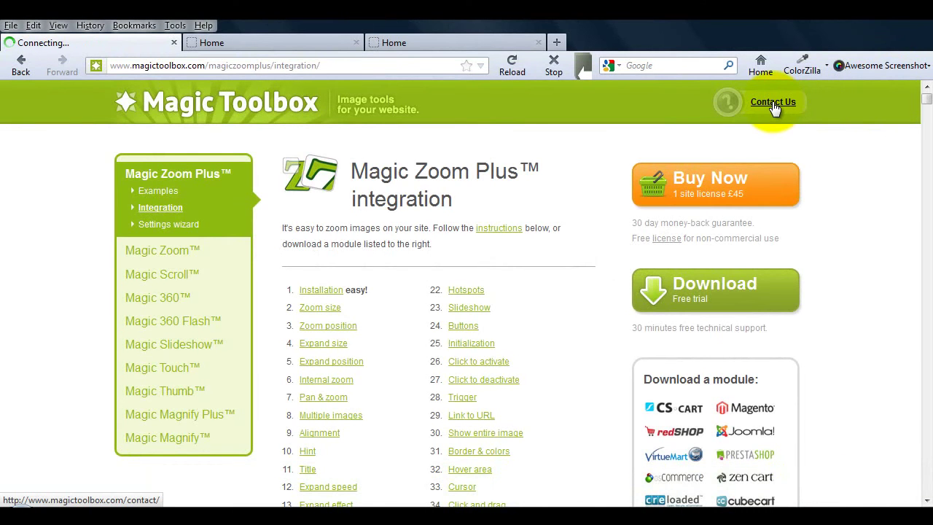